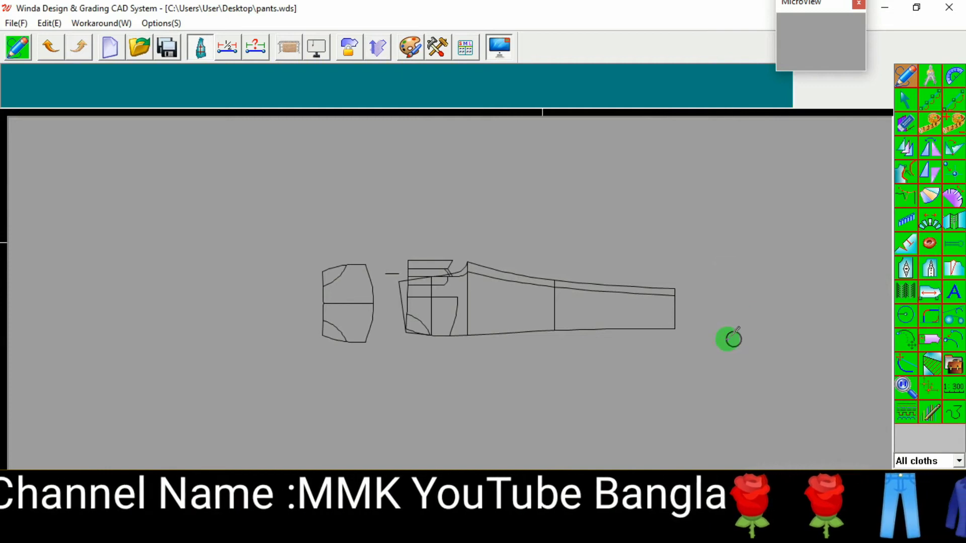
# Step: Draw a rectangle 4 cm wide and 34 cm high to the right of the pants pattern
pyautogui.rightClick(839, 225)
pyautogui.click(866, 254)
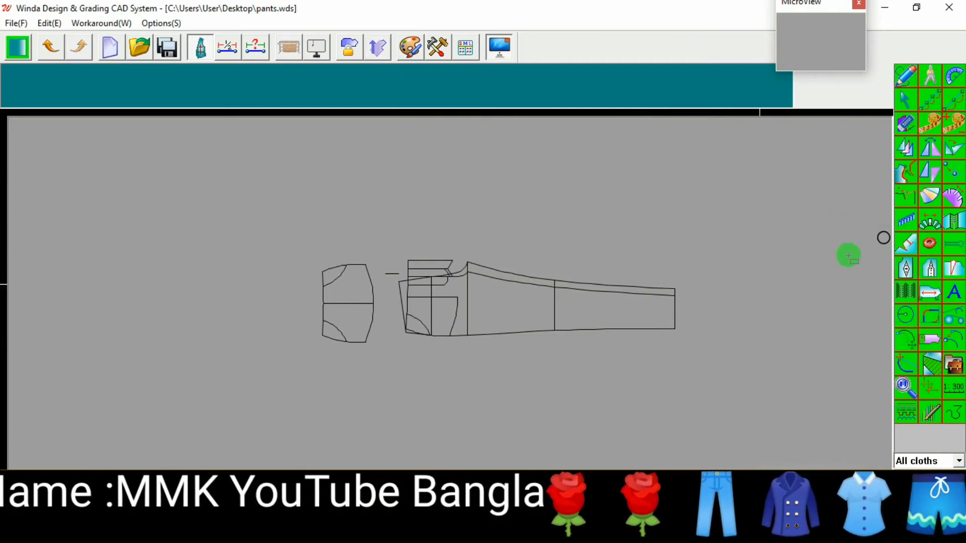
pyautogui.moveTo(705, 272); pyautogui.dragTo(712, 326)
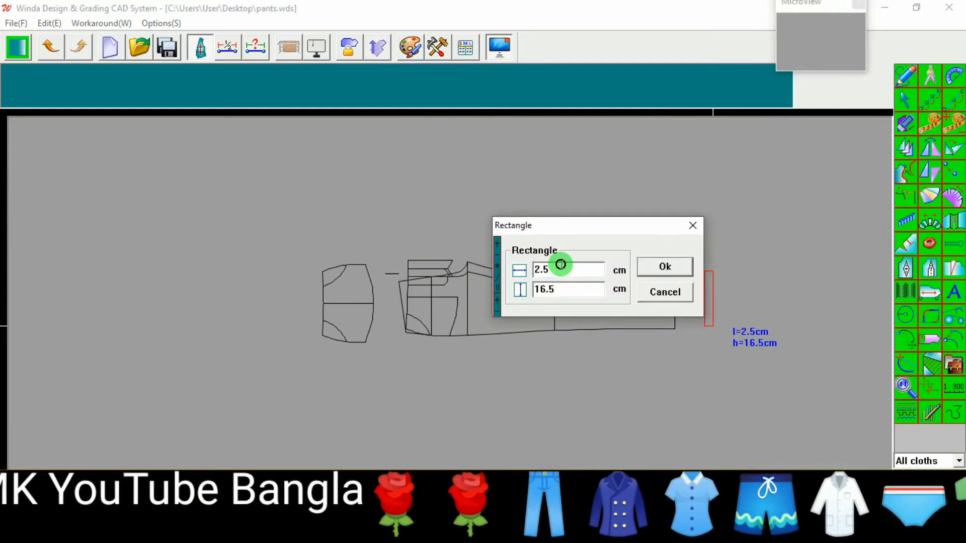
pyautogui.write('4')
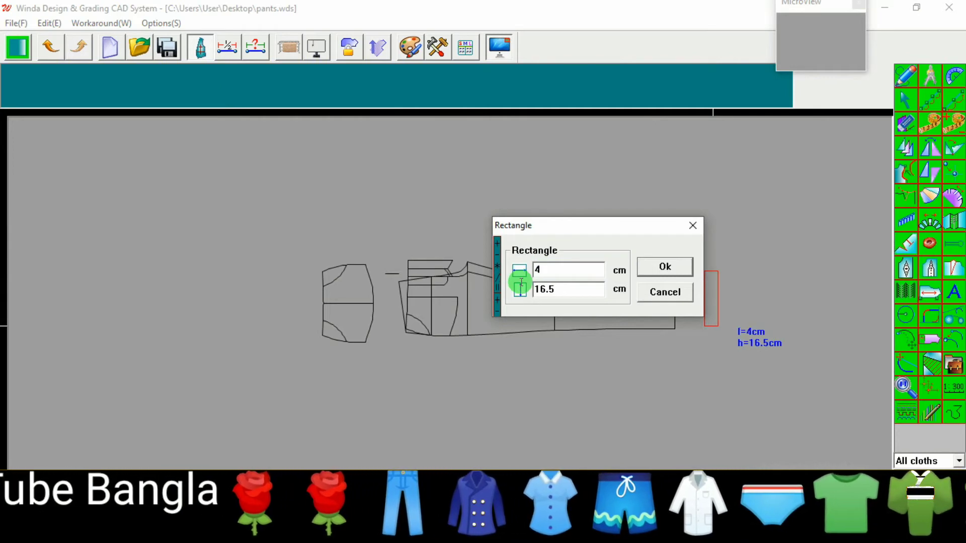
pyautogui.moveTo(567, 287); pyautogui.dragTo(511, 308)
pyautogui.write('34')
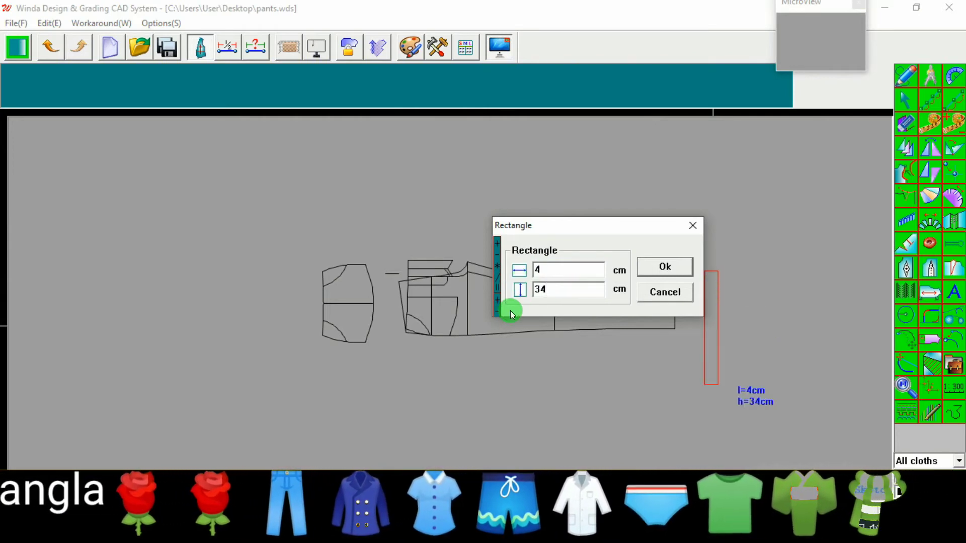
pyautogui.click(663, 266)
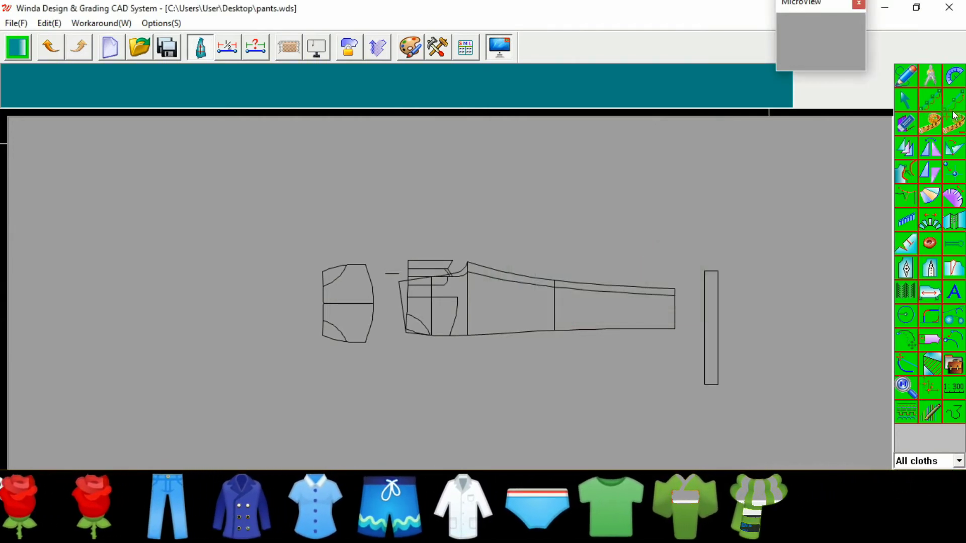
# Step: Compare the lengths of the front panel's side waist lines with the Length Compare tool
pyautogui.click(954, 115)
pyautogui.scroll(5, 397, 303)
pyautogui.click(409, 308)
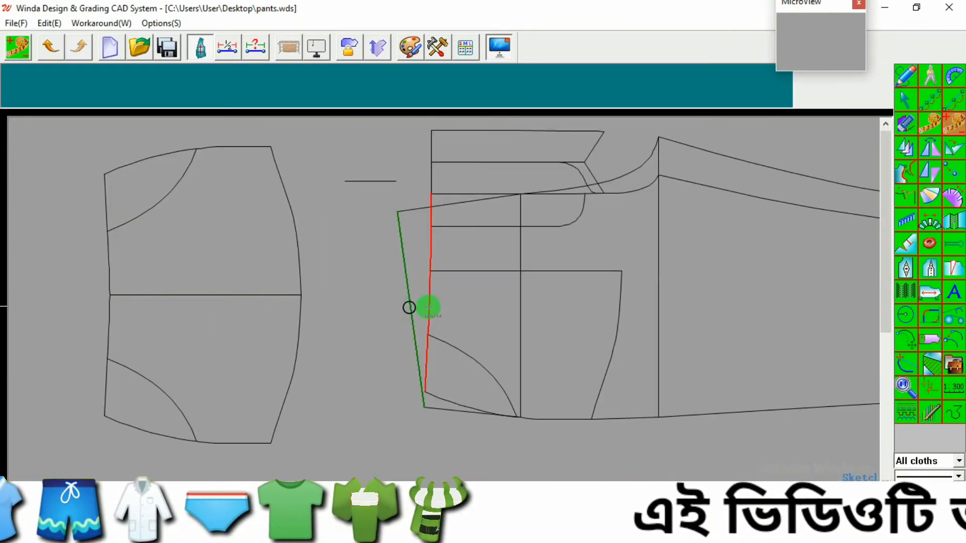
pyautogui.click(430, 305)
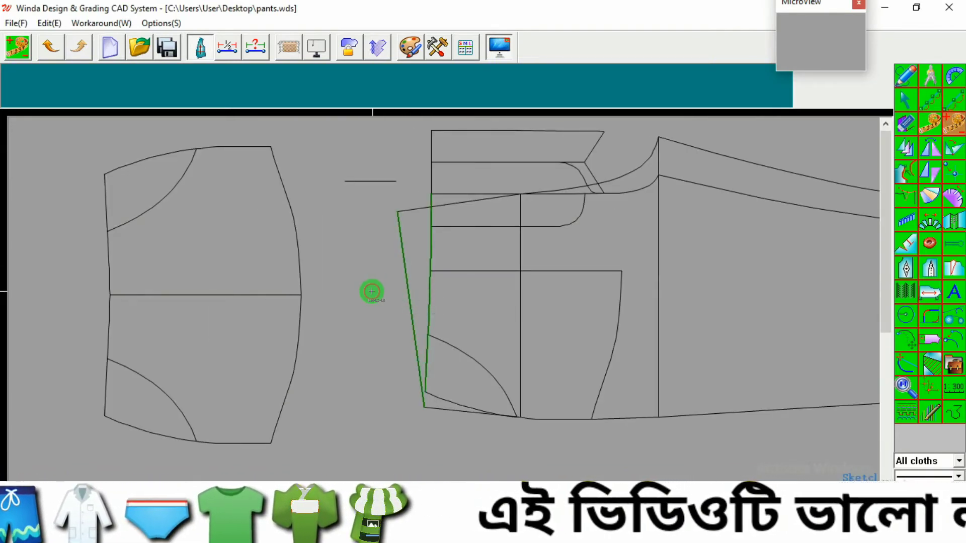
pyautogui.rightClick(372, 291)
pyautogui.click(352, 183)
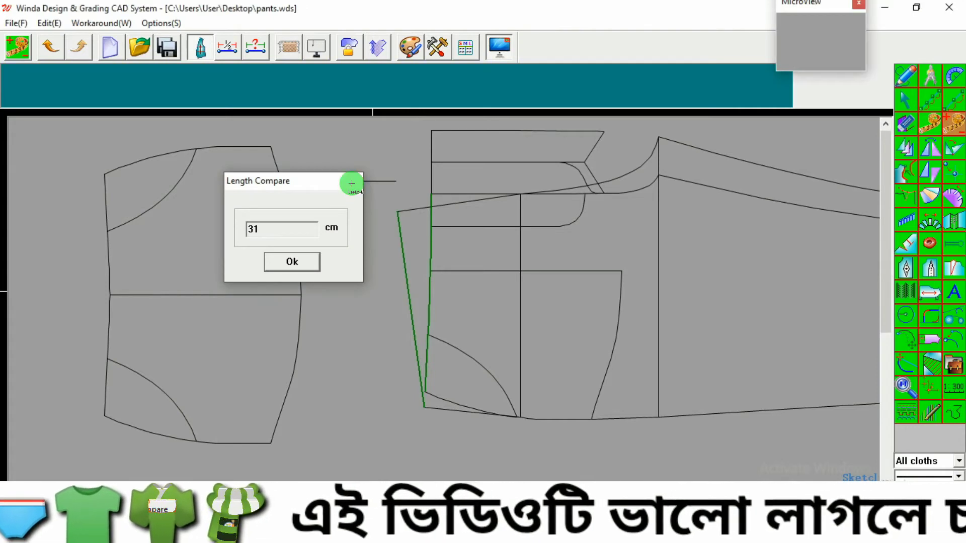
pyautogui.scroll(-2, 377, 290)
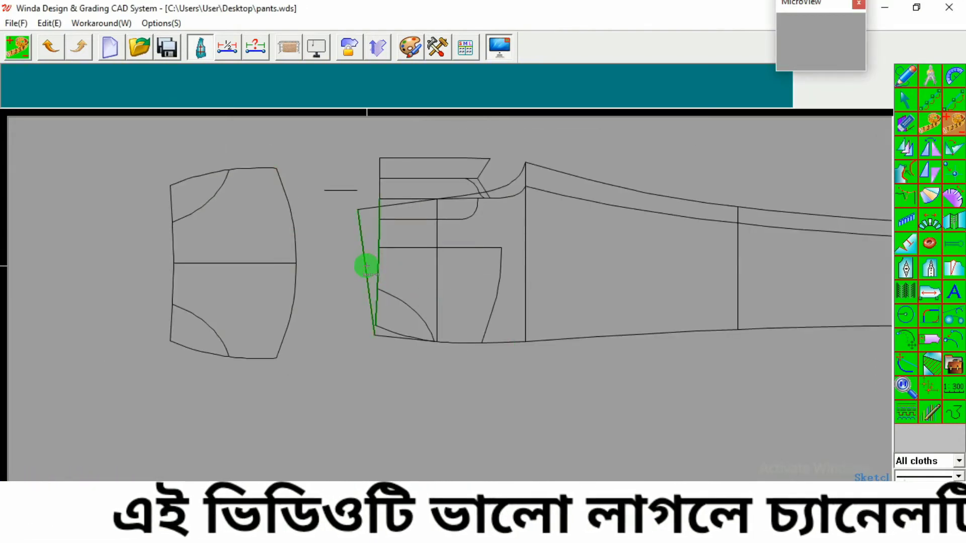
# Step: Measure the length of the rectangle's long sides with Length Compare
pyautogui.rightClick(345, 266)
pyautogui.click(327, 162)
pyautogui.scroll(-2, 240, 273)
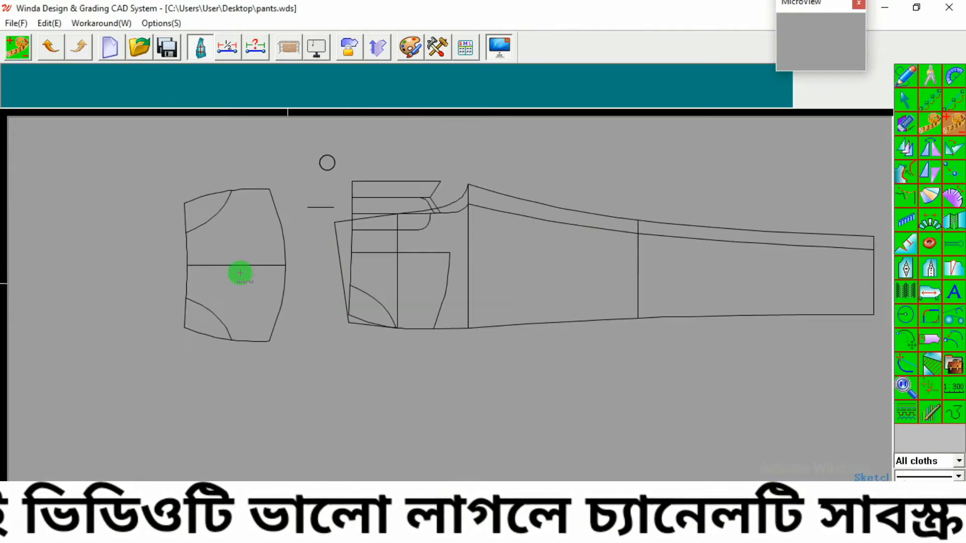
pyautogui.scroll(-2, 338, 280)
pyautogui.scroll(1, 586, 278)
pyautogui.rightClick(630, 253)
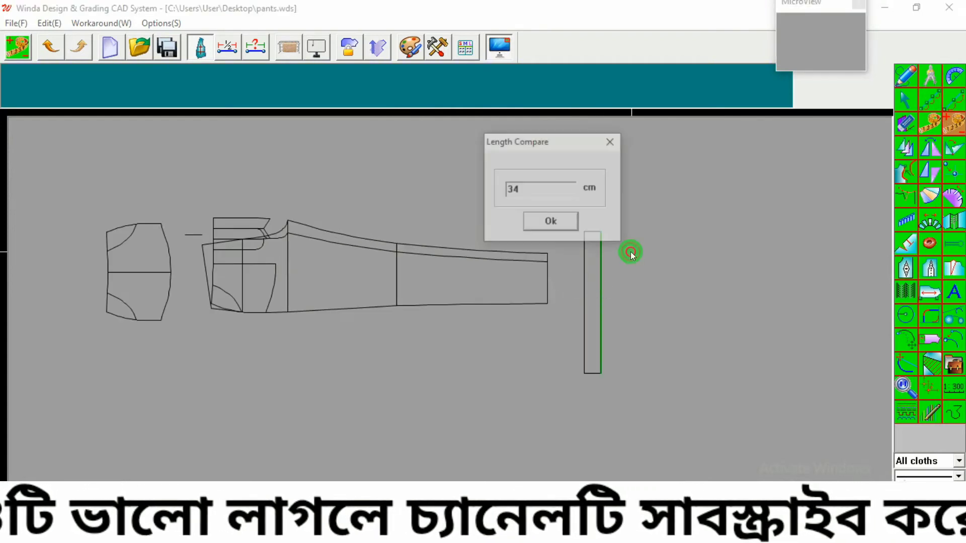
pyautogui.click(610, 142)
pyautogui.click(170, 273)
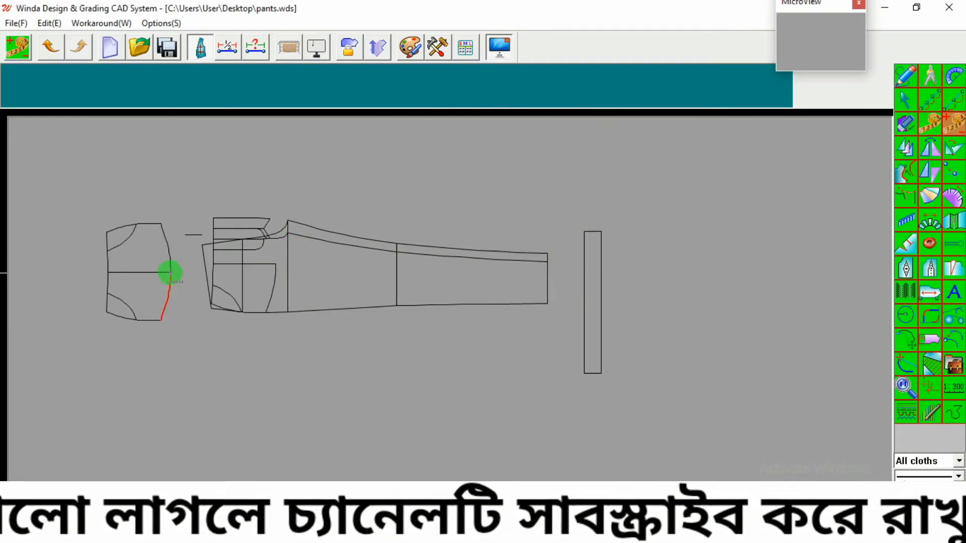
pyautogui.click(597, 258)
pyautogui.rightClick(623, 245)
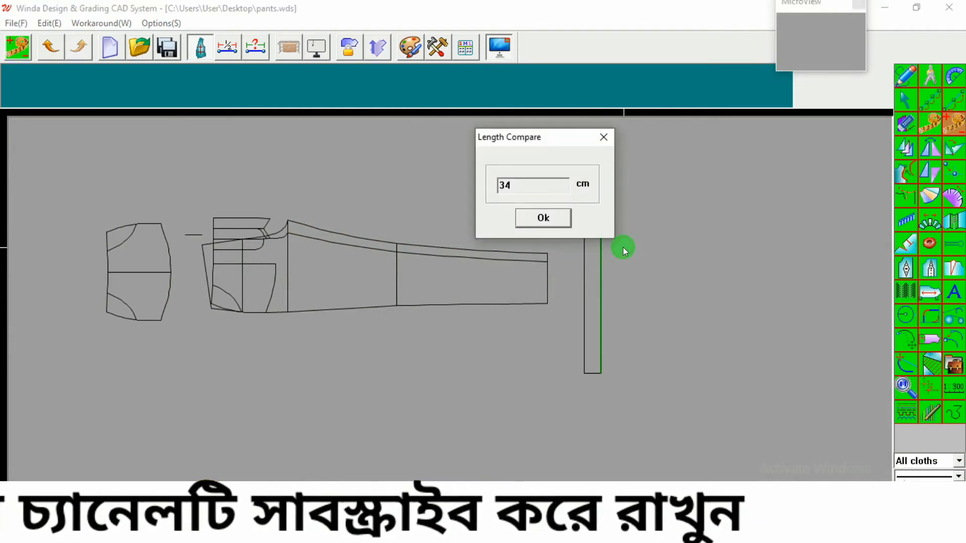
pyautogui.click(603, 137)
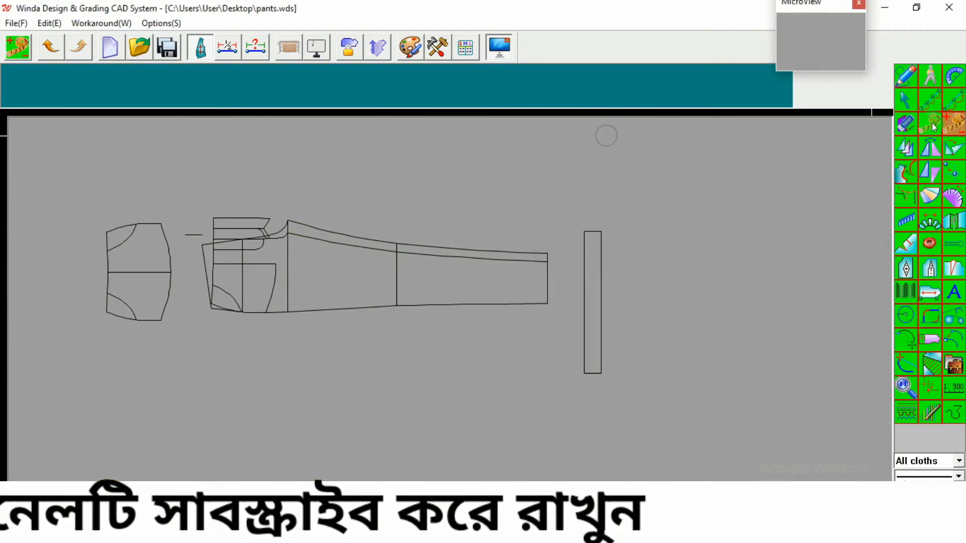
# Step: Try moving the rectangle's bottom edge by -1.5 cm vertically, then undo the move
pyautogui.click(908, 102)
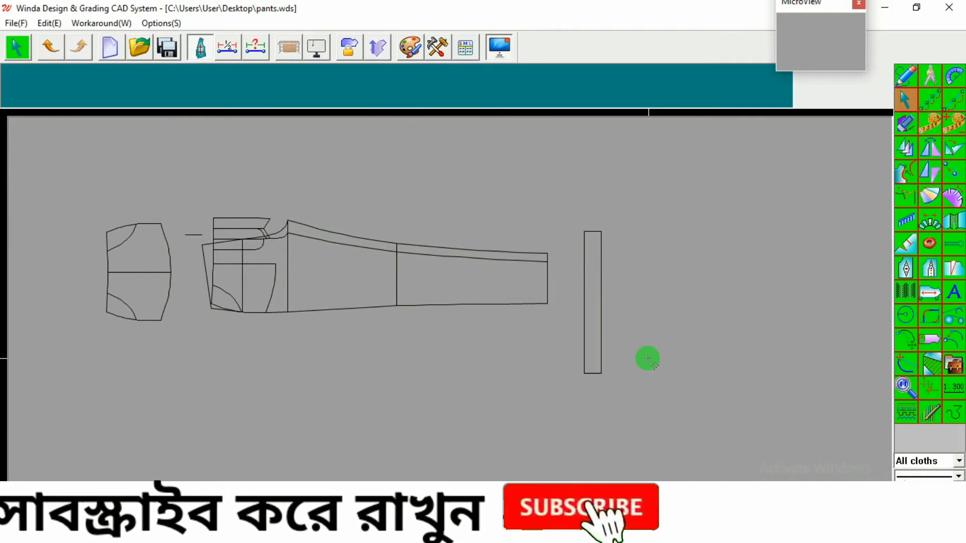
pyautogui.moveTo(663, 337); pyautogui.dragTo(568, 384)
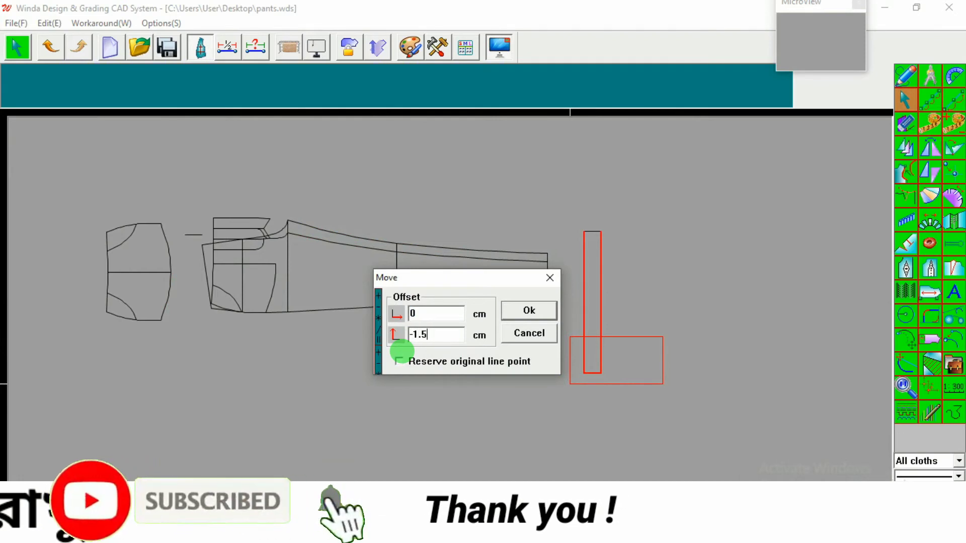
pyautogui.click(509, 314)
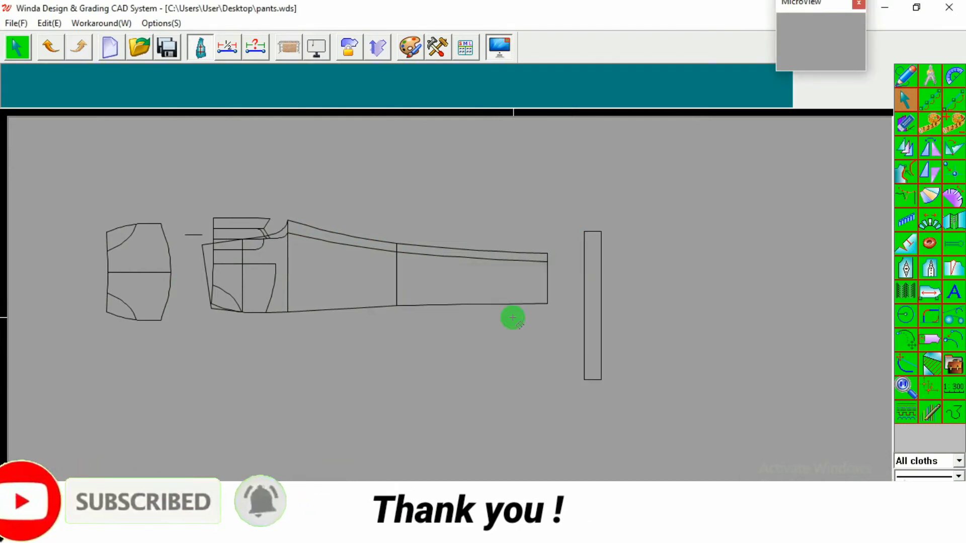
pyautogui.click(50, 47)
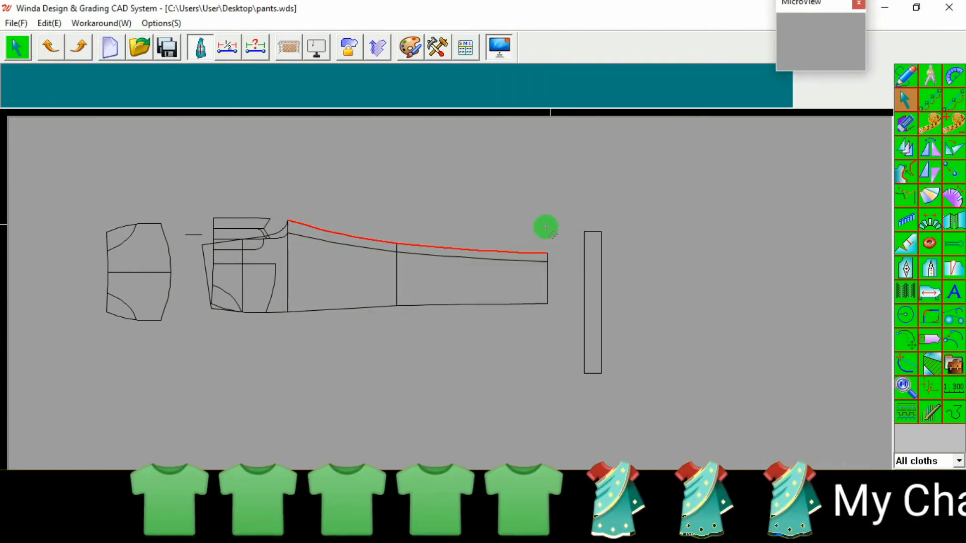
# Step: Move the rectangle's bottom edge by 1.5 cm vertically to shorten it
pyautogui.moveTo(634, 362); pyautogui.dragTo(563, 397)
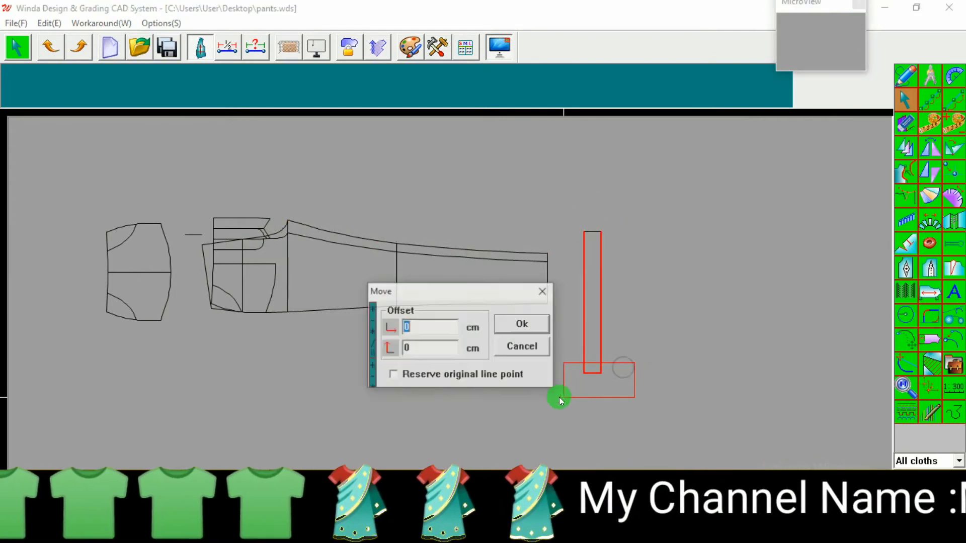
pyautogui.doubleClick(442, 349)
pyautogui.write('1.5')
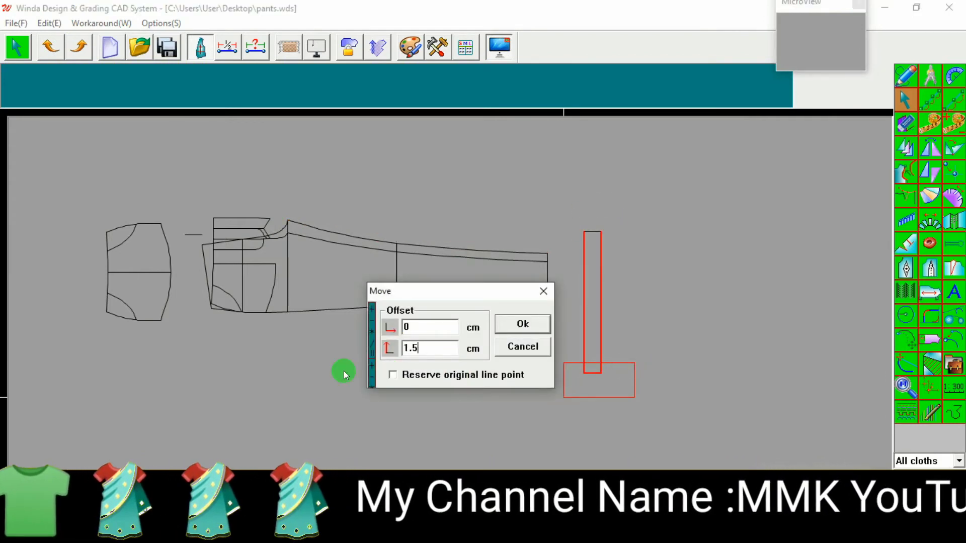
pyautogui.click(526, 319)
# Step: Check the lengths of the waist curve and the rectangle's side with Adjust Curve Length
pyautogui.scroll(4, 636, 310)
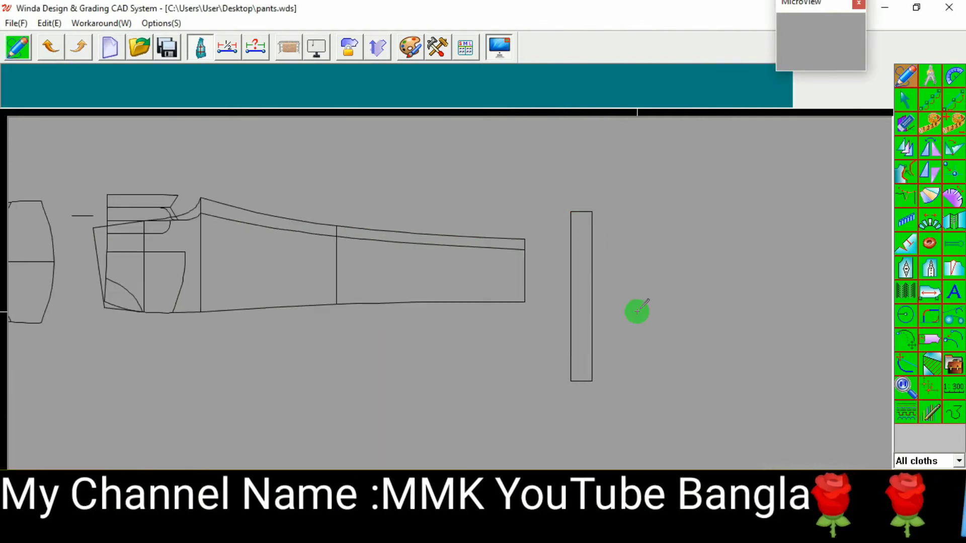
pyautogui.keyDown('shift'); pyautogui.rightClick(556, 287); pyautogui.keyUp('shift')
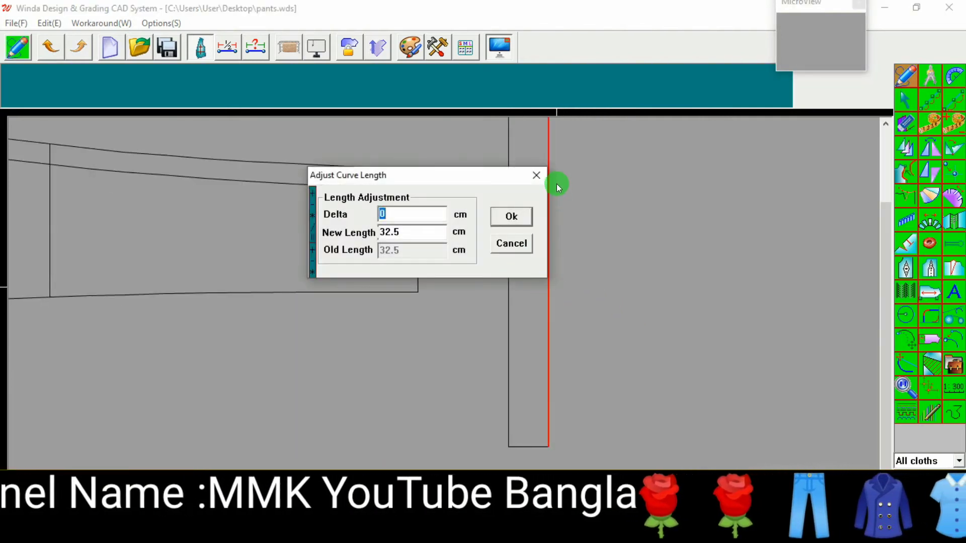
pyautogui.click(534, 177)
pyautogui.scroll(-4, 548, 347)
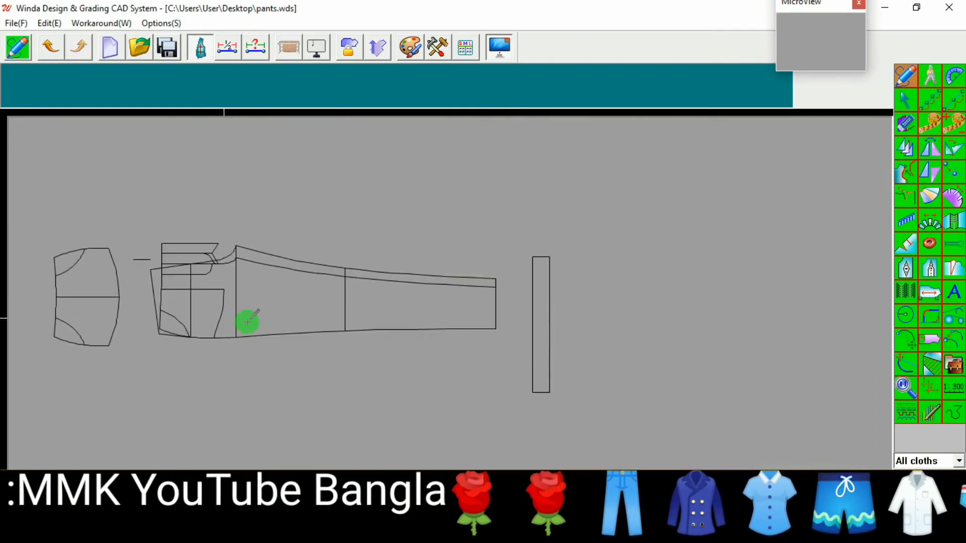
pyautogui.scroll(2, 242, 302)
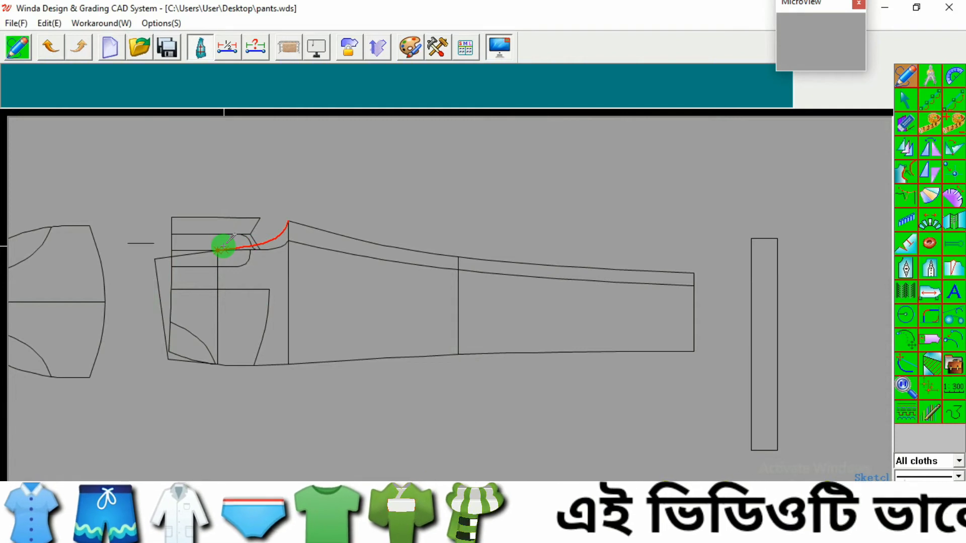
pyautogui.rightClick(226, 248)
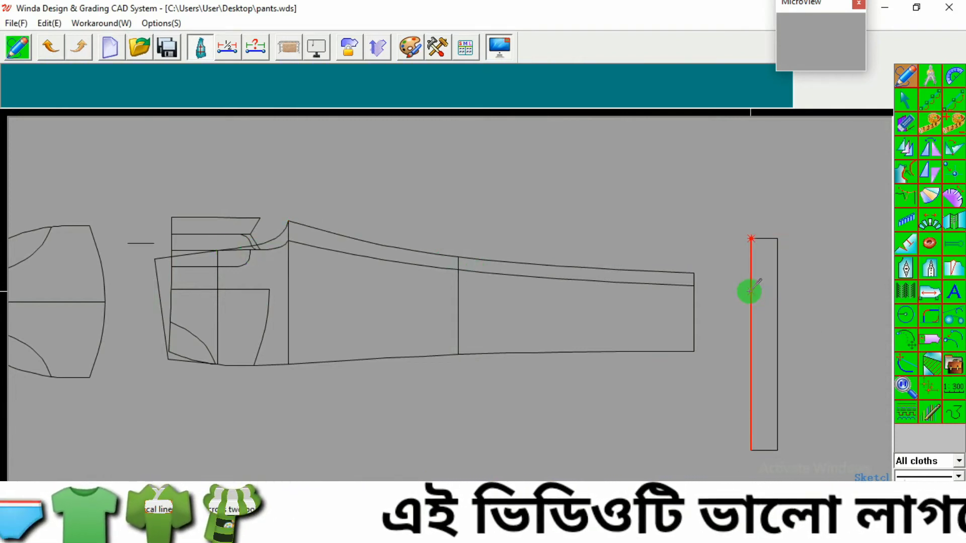
pyautogui.click(785, 298)
pyautogui.rightClick(795, 304)
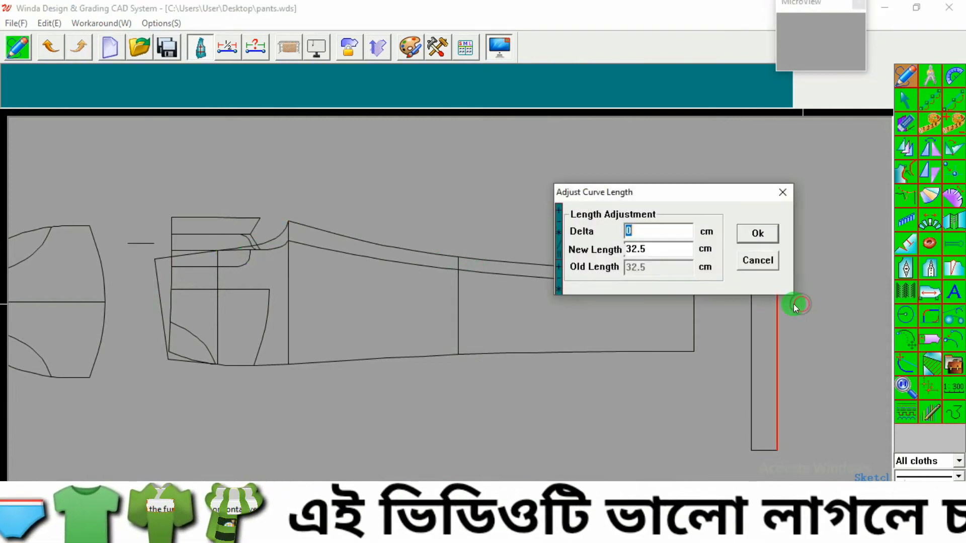
pyautogui.click(784, 194)
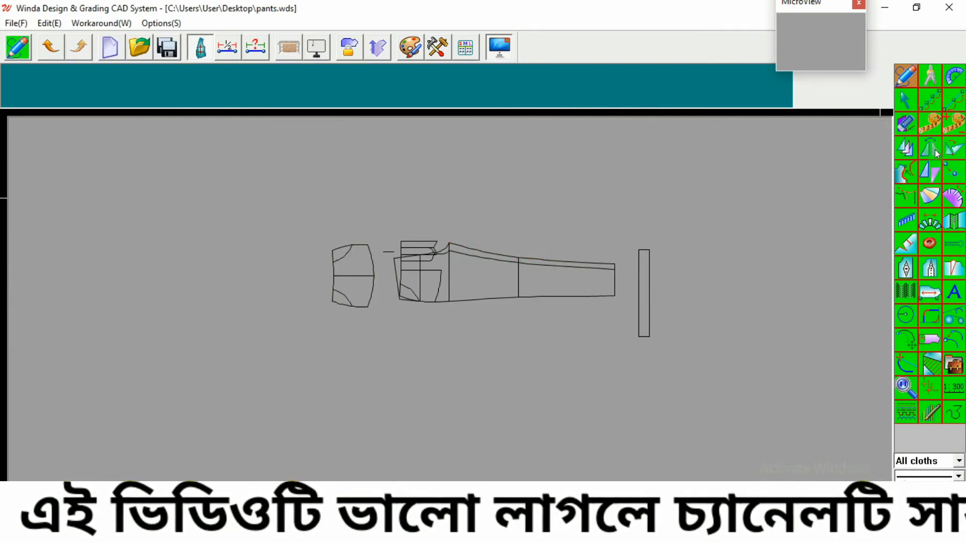
# Step: Curve the rectangle with Divide, spreading its right side by -.1 cm each across 10 divide lines
pyautogui.click(931, 218)
pyautogui.scroll(2, 617, 268)
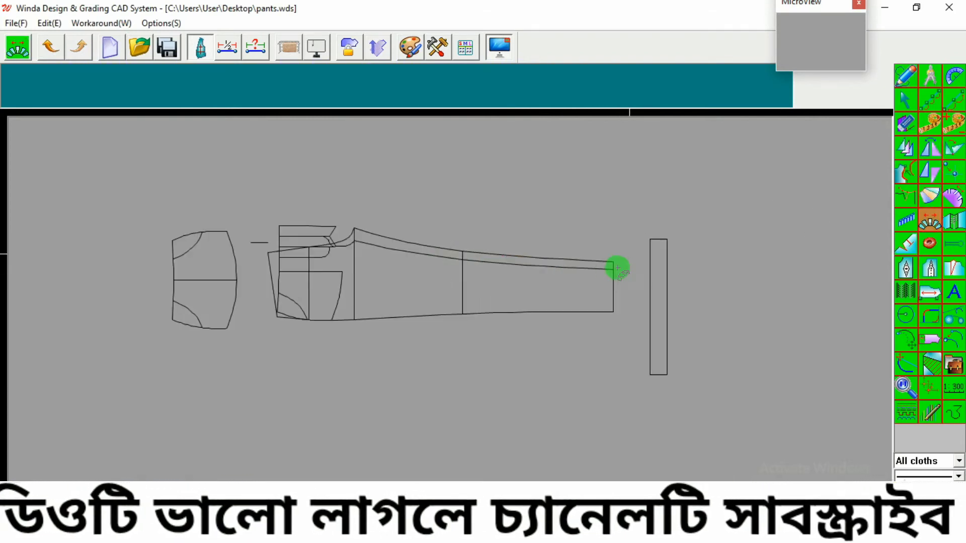
pyautogui.moveTo(634, 225); pyautogui.dragTo(702, 374)
pyautogui.rightClick(722, 406)
pyautogui.scroll(2, 654, 330)
pyautogui.click(647, 307)
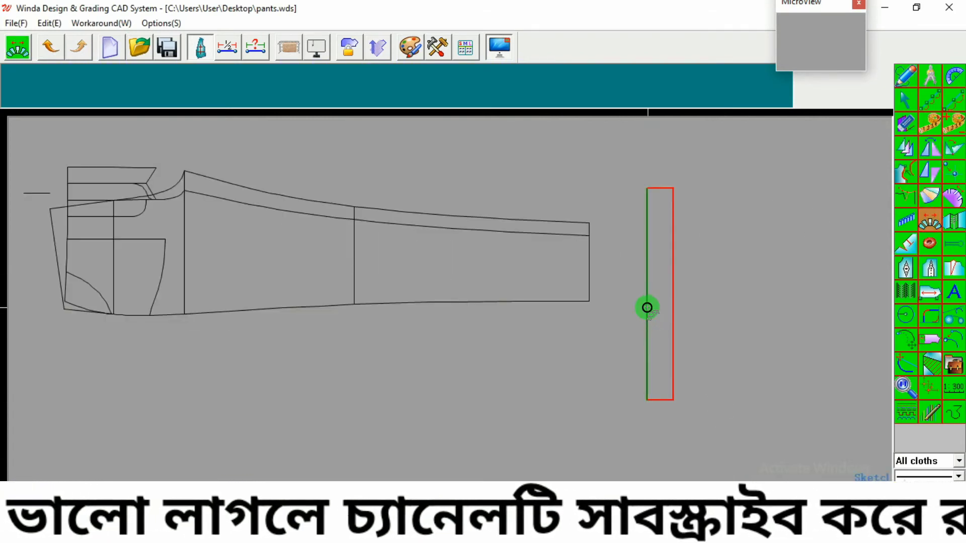
pyautogui.click(673, 305)
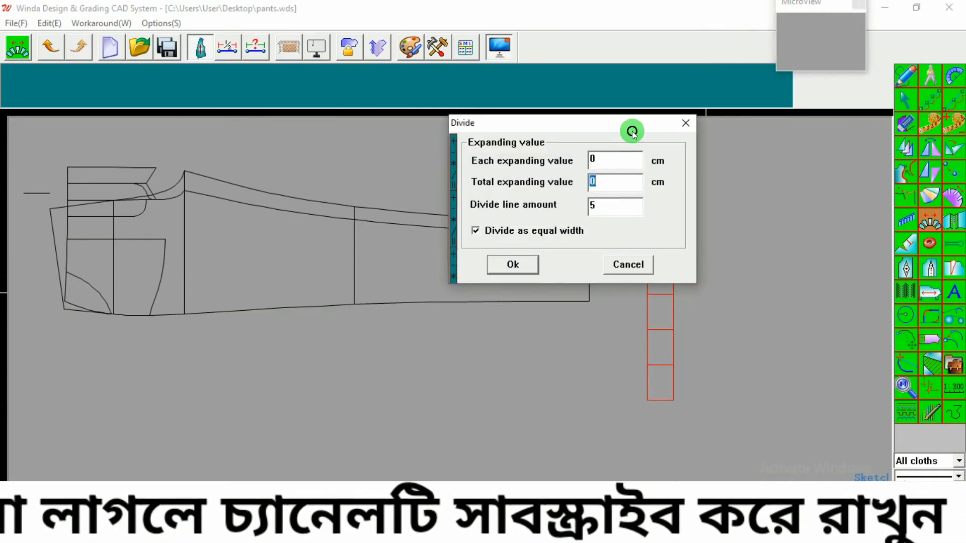
pyautogui.moveTo(632, 130); pyautogui.dragTo(527, 141)
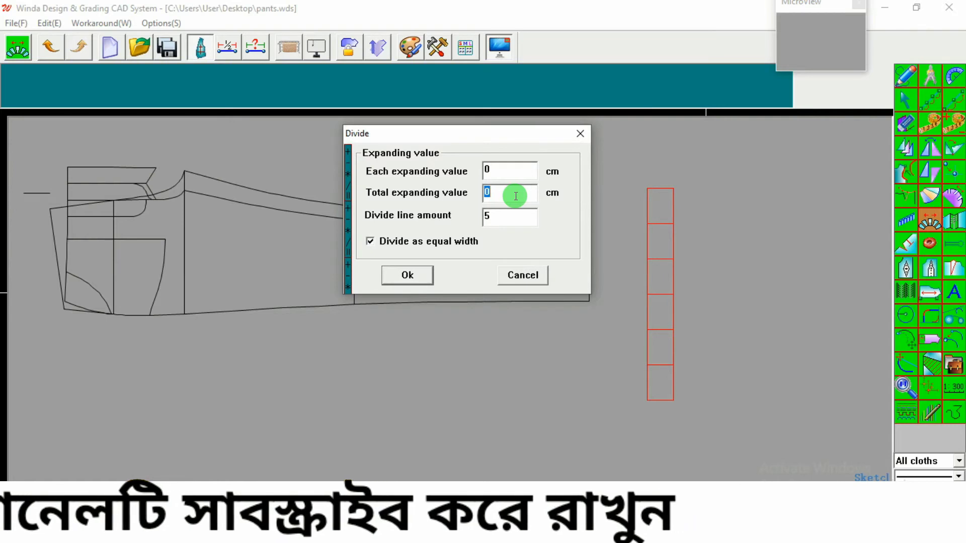
pyautogui.click(491, 170)
pyautogui.write('-.5')
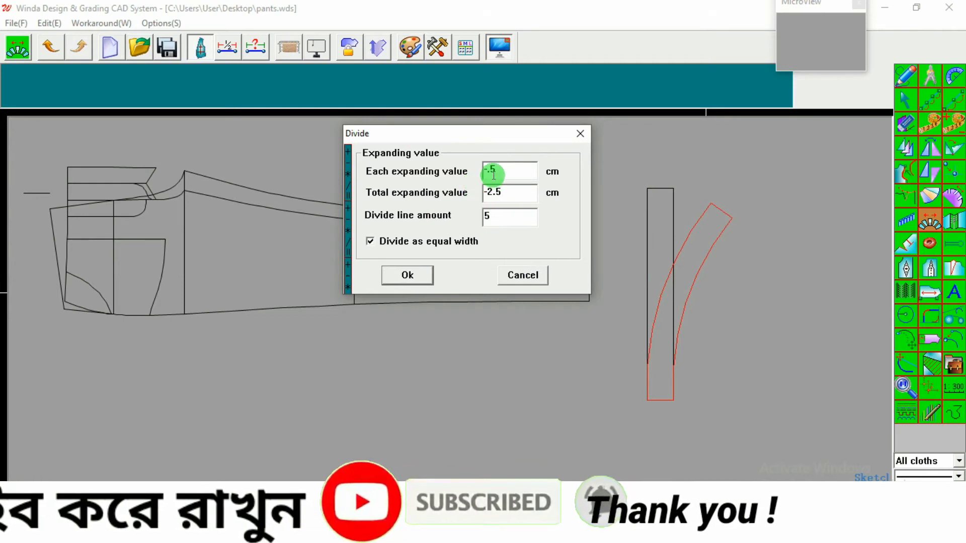
pyautogui.press('BackSpace')
pyautogui.write('1')
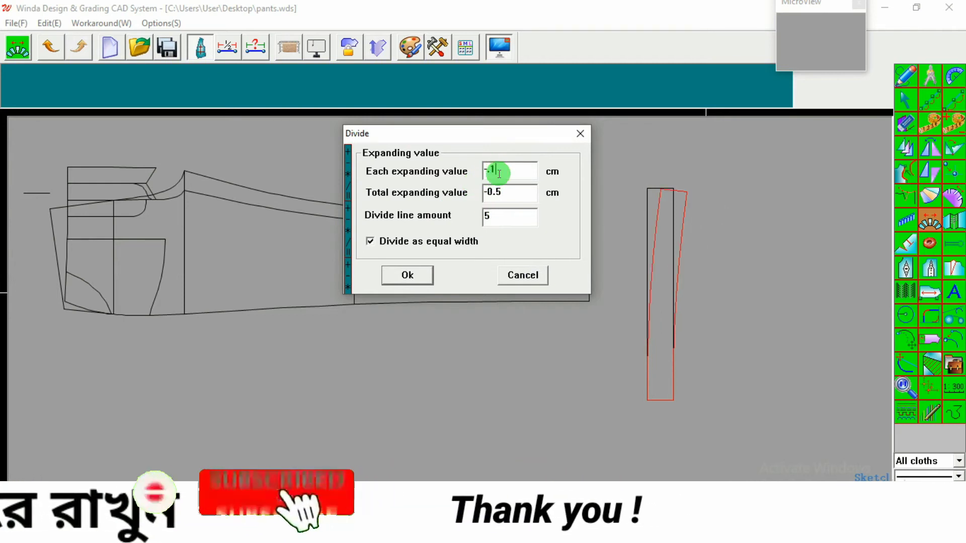
pyautogui.click(501, 217)
pyautogui.click(482, 219)
pyautogui.press('BackSpace')
pyautogui.write('10')
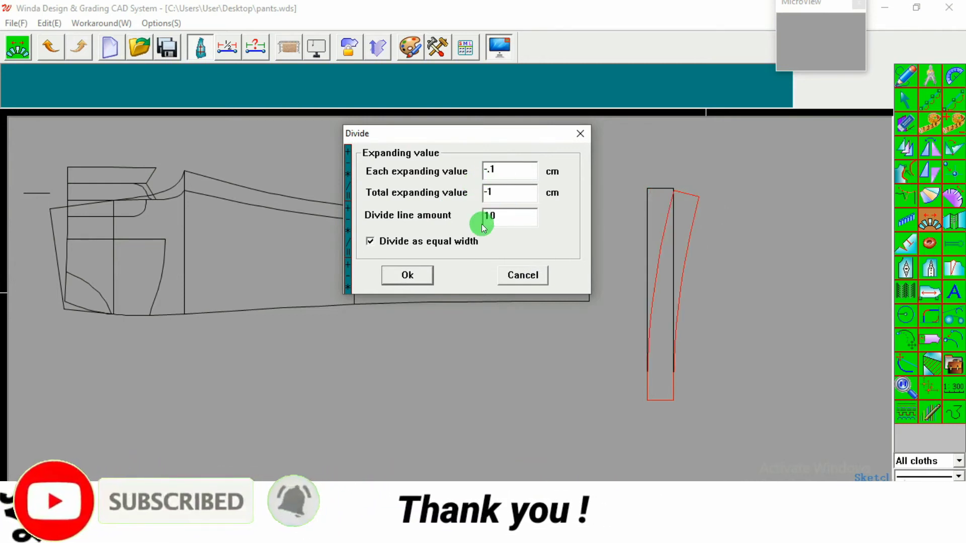
pyautogui.click(411, 274)
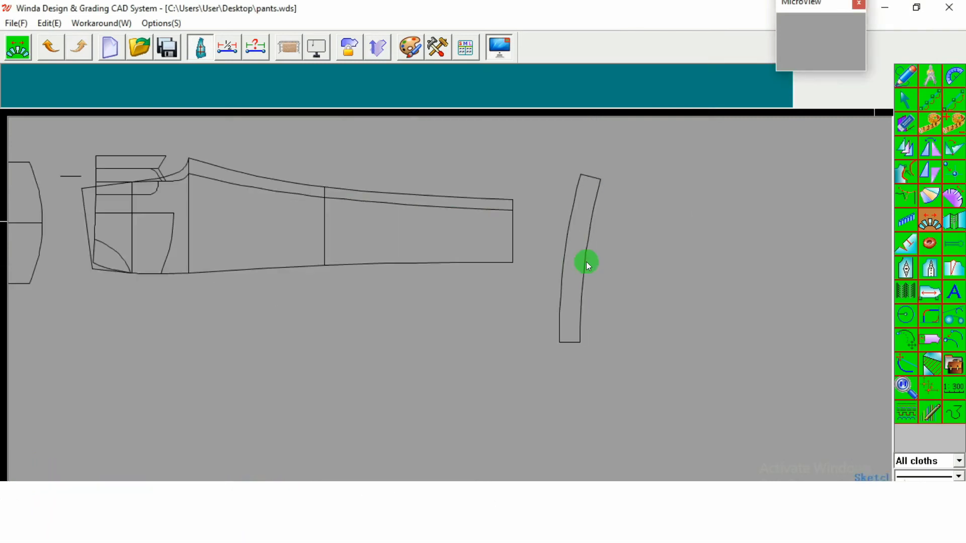
# Step: Mirror the curved waistband about its bottom edge to form the full waistband piece
pyautogui.click(930, 146)
pyautogui.click(550, 390)
pyautogui.click(577, 341)
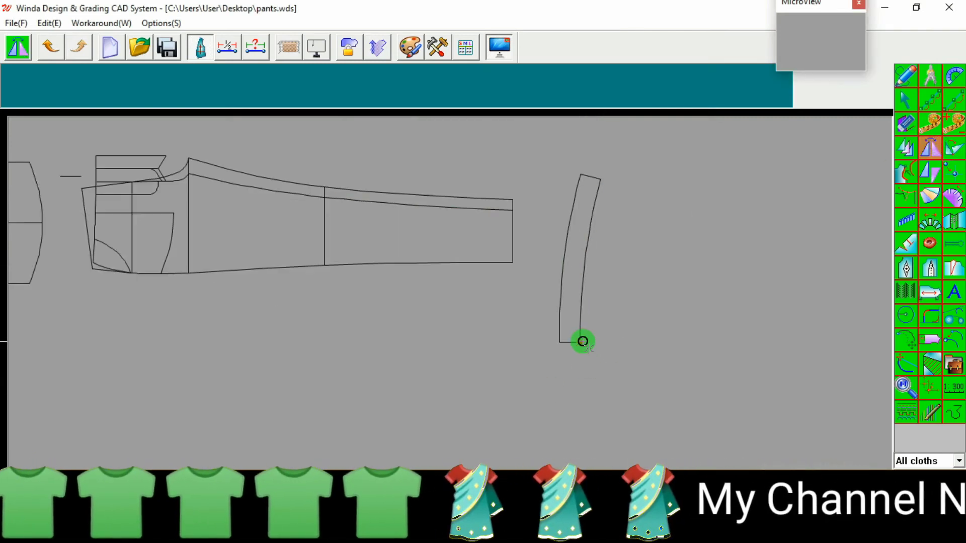
pyautogui.moveTo(629, 162); pyautogui.dragTo(548, 247)
pyautogui.scroll(-4, 548, 248)
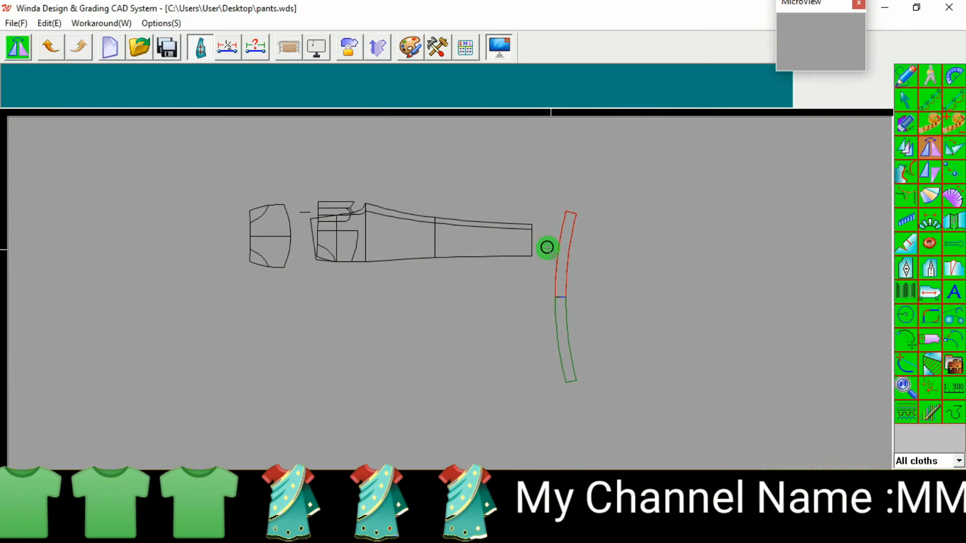
pyautogui.rightClick(577, 293)
pyautogui.scroll(5, 577, 294)
pyautogui.scroll(-4, 578, 294)
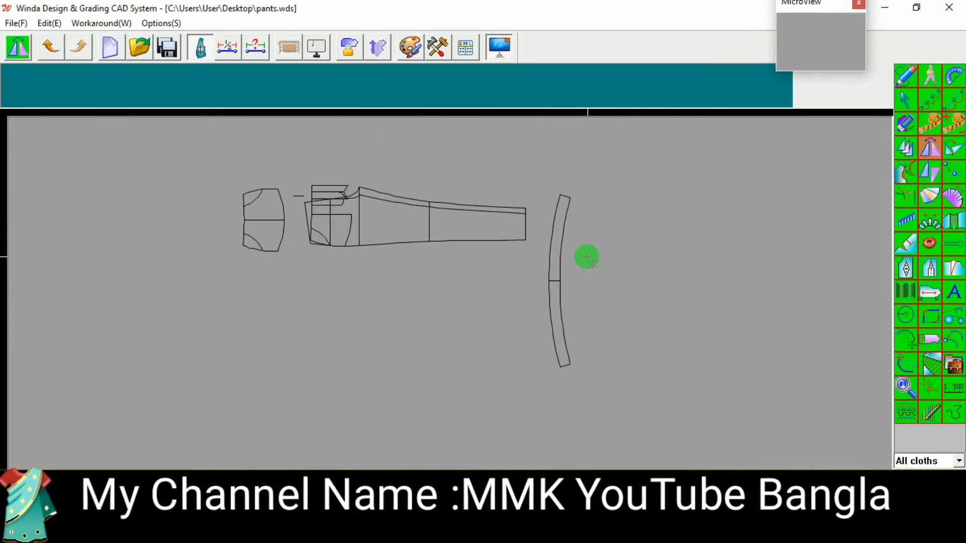
pyautogui.scroll(5, 355, 216)
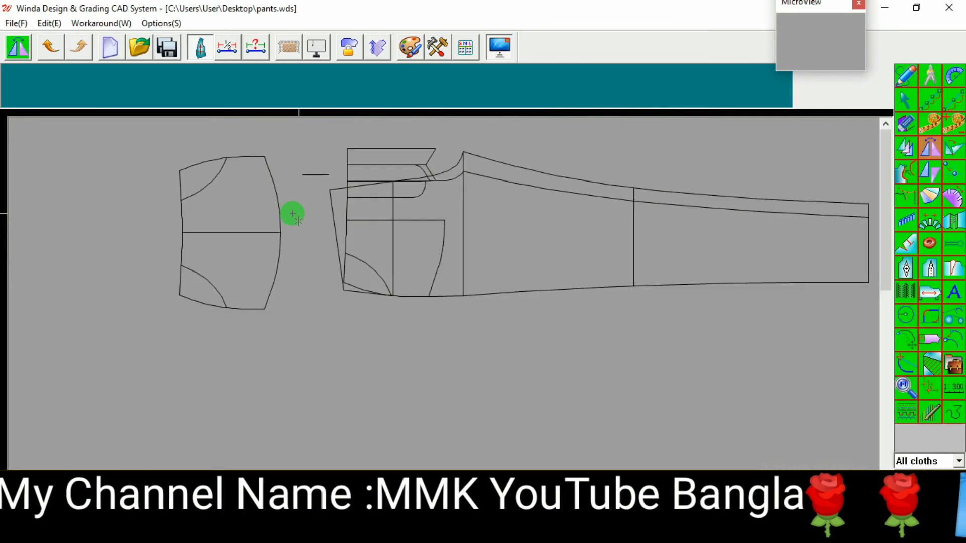
# Step: Draw a line parallel to the front piece's side edge at 4 cm, then erase it
pyautogui.rightClick(346, 201)
pyautogui.click(370, 213)
pyautogui.rightClick(370, 211)
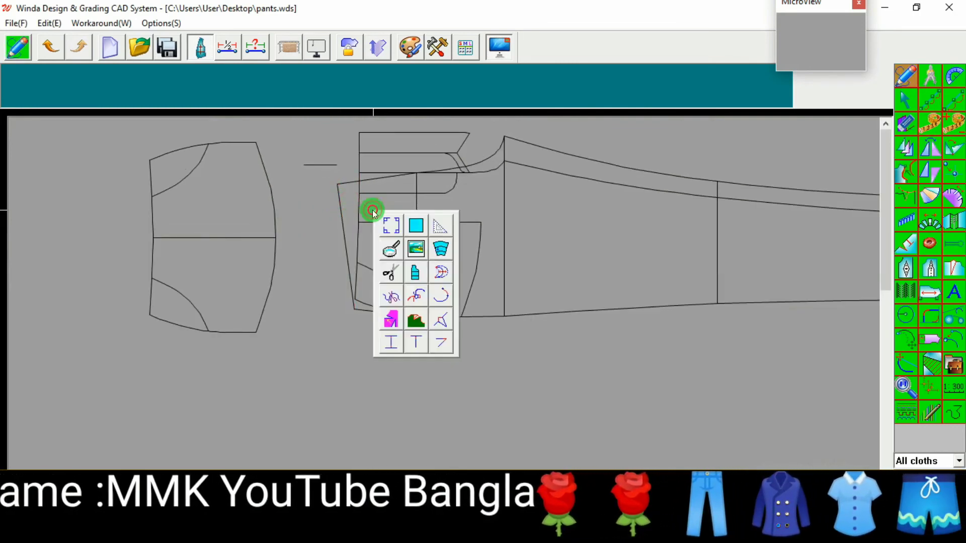
pyautogui.click(435, 248)
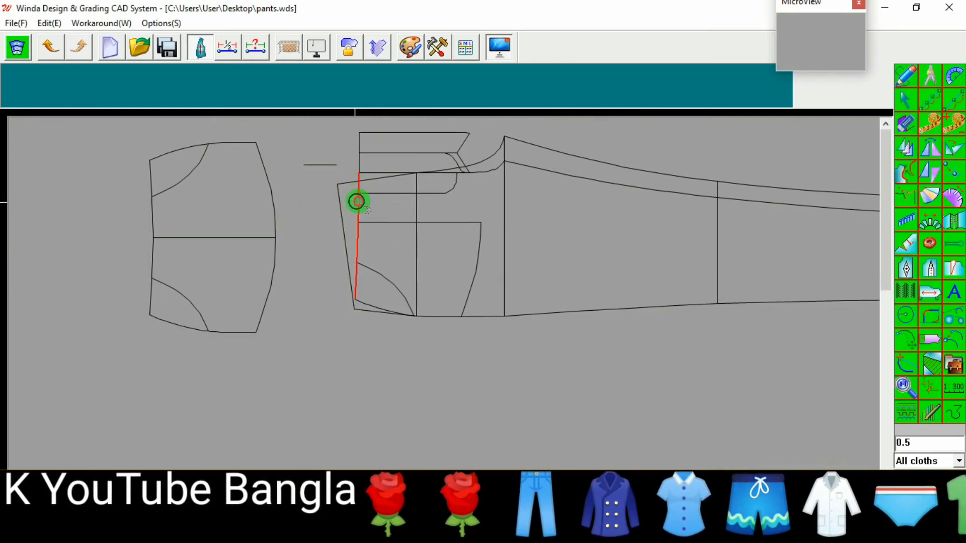
pyautogui.click(350, 202)
pyautogui.write('4')
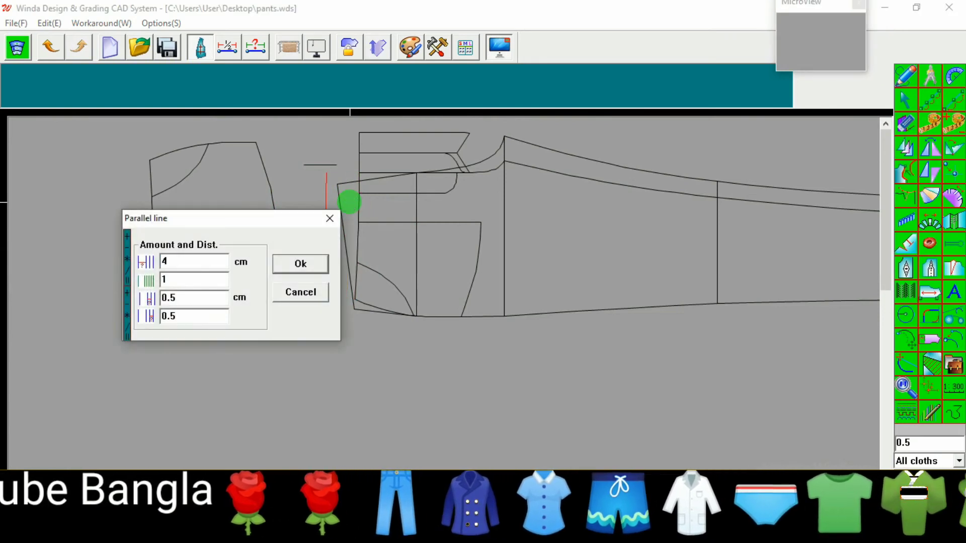
pyautogui.press('Return')
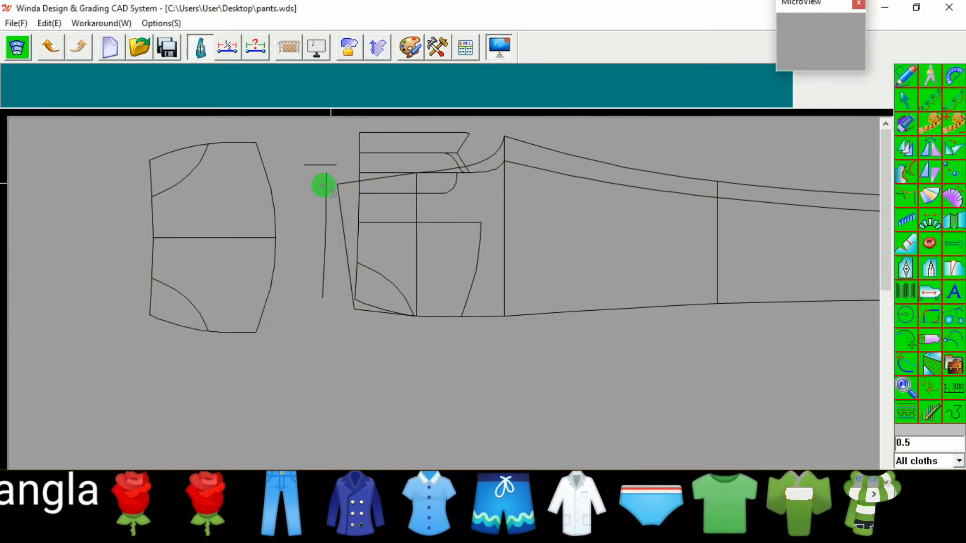
pyautogui.click(323, 208)
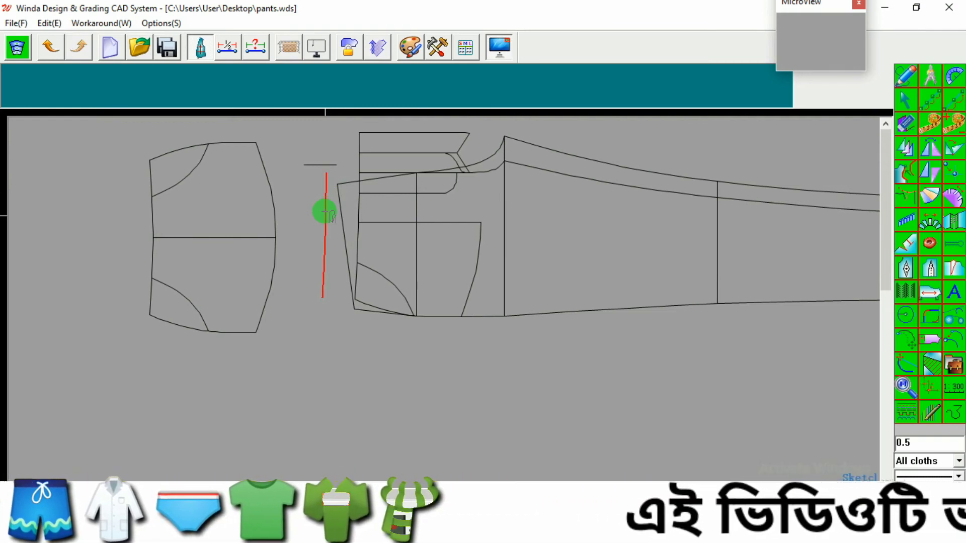
pyautogui.press('e')
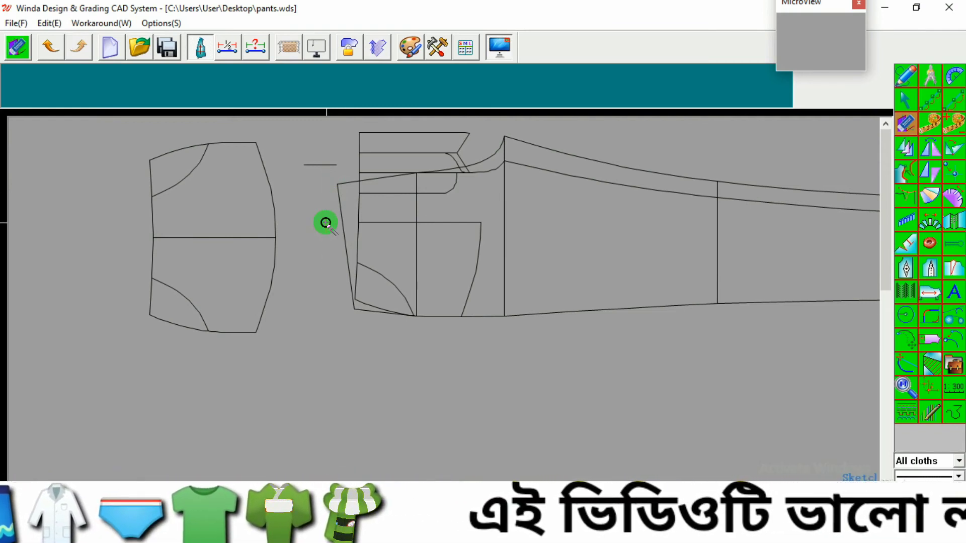
# Step: Zoom across the pattern to inspect the waistband and trouser pieces
pyautogui.scroll(-3, 325, 222)
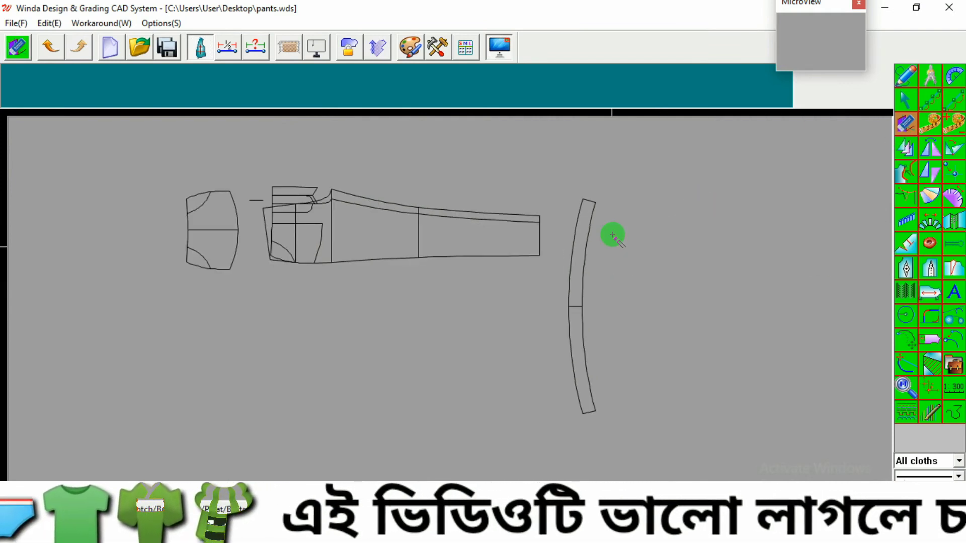
pyautogui.scroll(2, 613, 242)
pyautogui.rightClick(613, 246)
pyautogui.click(623, 254)
pyautogui.scroll(-2, 604, 253)
pyautogui.scroll(3, 552, 257)
pyautogui.scroll(-3, 575, 251)
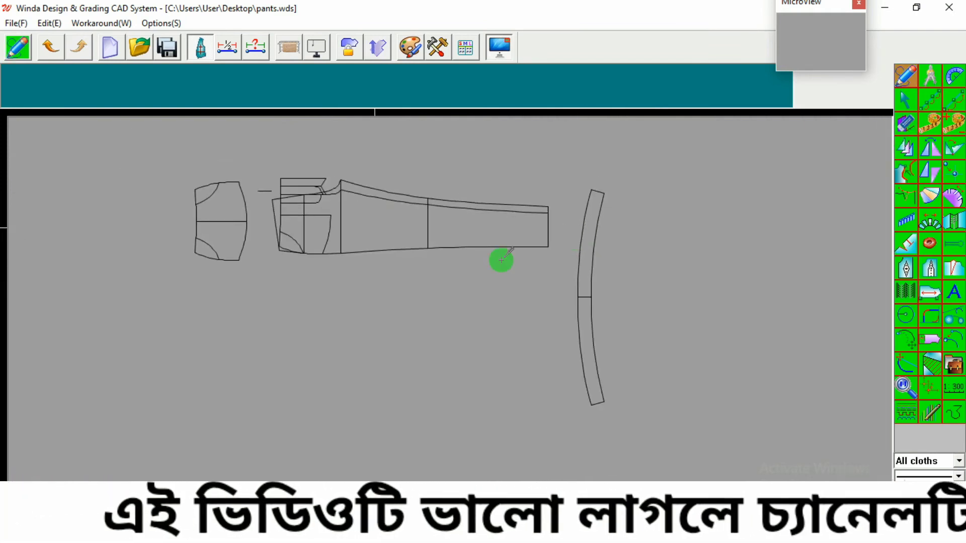
pyautogui.scroll(3, 313, 211)
pyautogui.scroll(-2, 378, 205)
pyautogui.scroll(2, 302, 209)
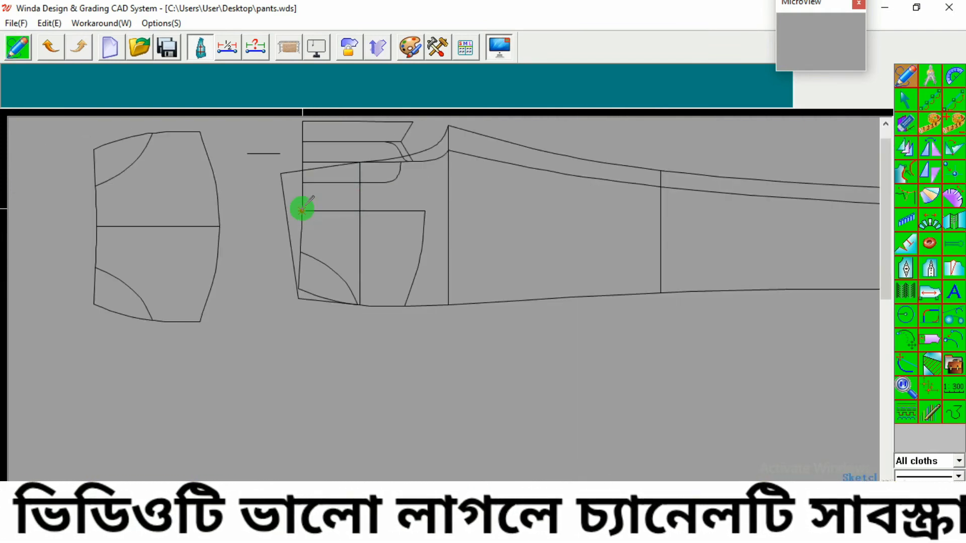
pyautogui.scroll(-3, 302, 209)
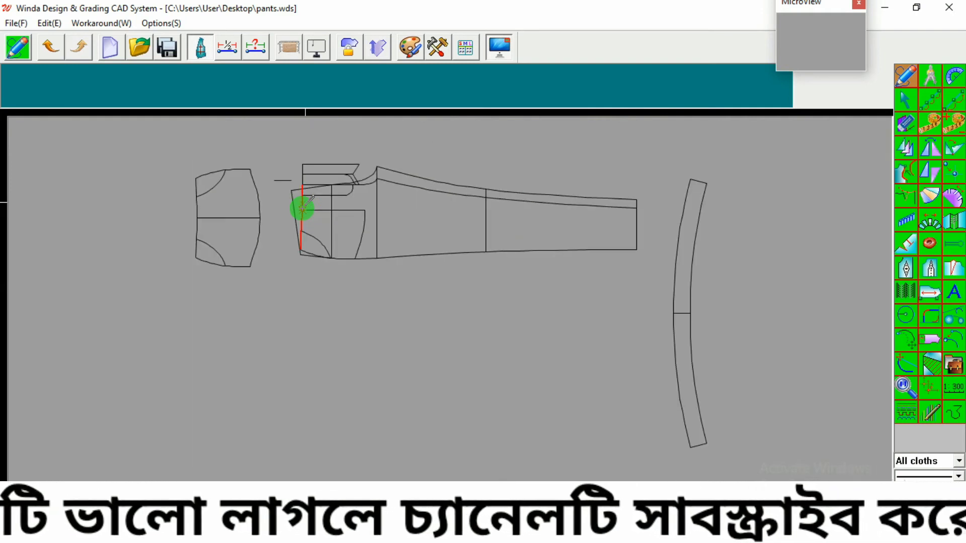
pyautogui.scroll(3, 587, 293)
pyautogui.scroll(-3, 599, 280)
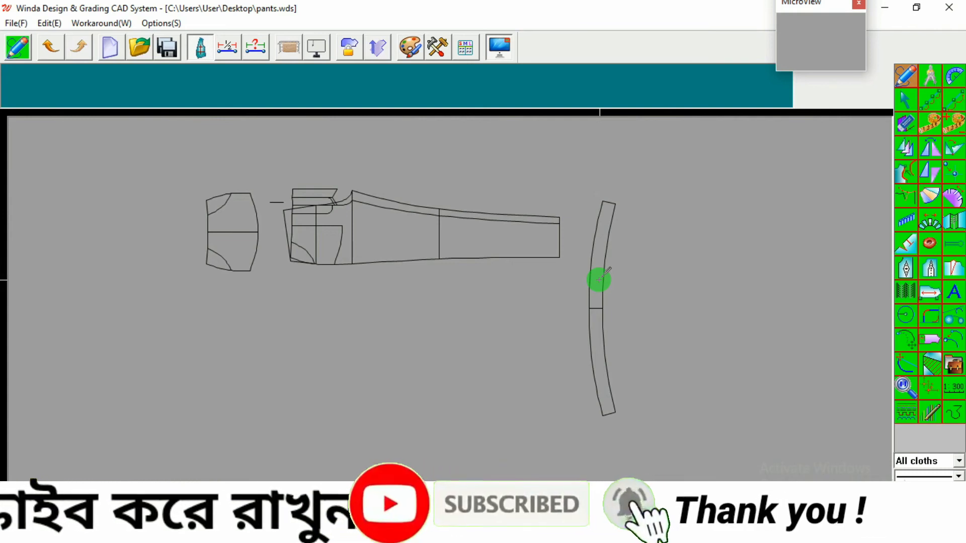
pyautogui.scroll(-2, 599, 280)
pyautogui.scroll(1, 610, 294)
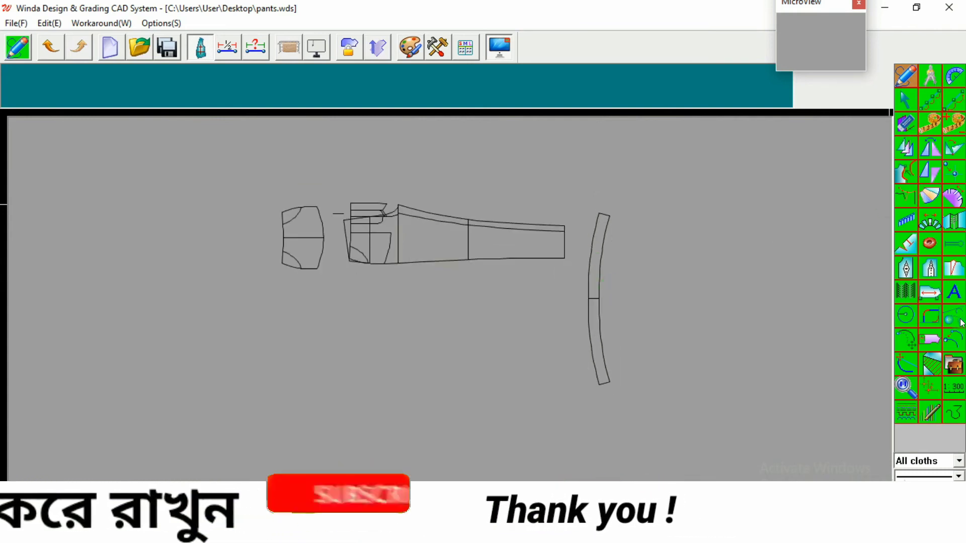
# Step: Try moving the waistband piece, then undo the move
pyautogui.click(955, 355)
pyautogui.moveTo(571, 190); pyautogui.dragTo(655, 408)
pyautogui.moveTo(589, 276)
pyautogui.mouseDown()
pyautogui.moveTo(476, 275)
pyautogui.moveTo(591, 276)
pyautogui.mouseUp()
pyautogui.scroll(-4, 591, 276)
pyautogui.click(517, 277)
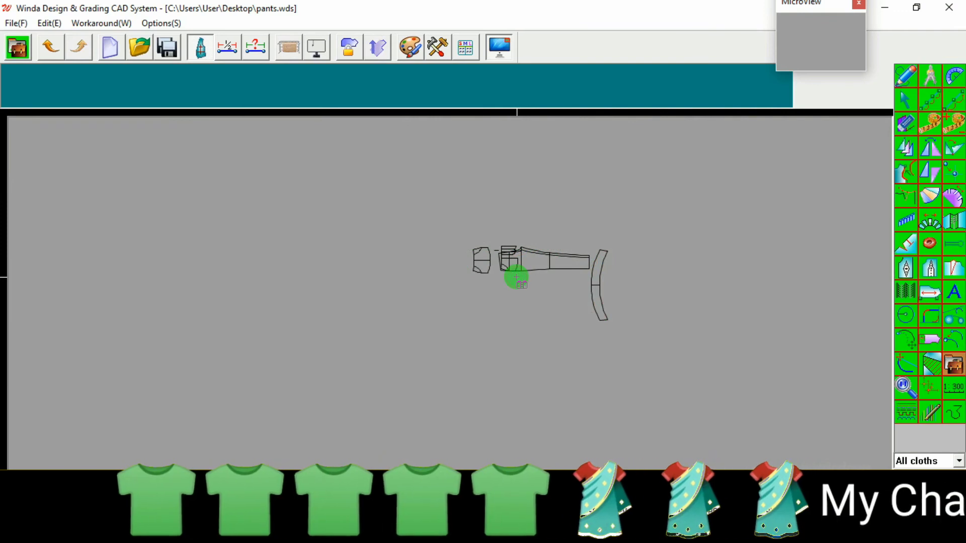
pyautogui.hotkey('ctrl', 'z')
pyautogui.scroll(3, 623, 265)
# Step: Move the full waistband piece to the left of the trouser pattern pieces
pyautogui.moveTo(641, 216); pyautogui.dragTo(573, 379)
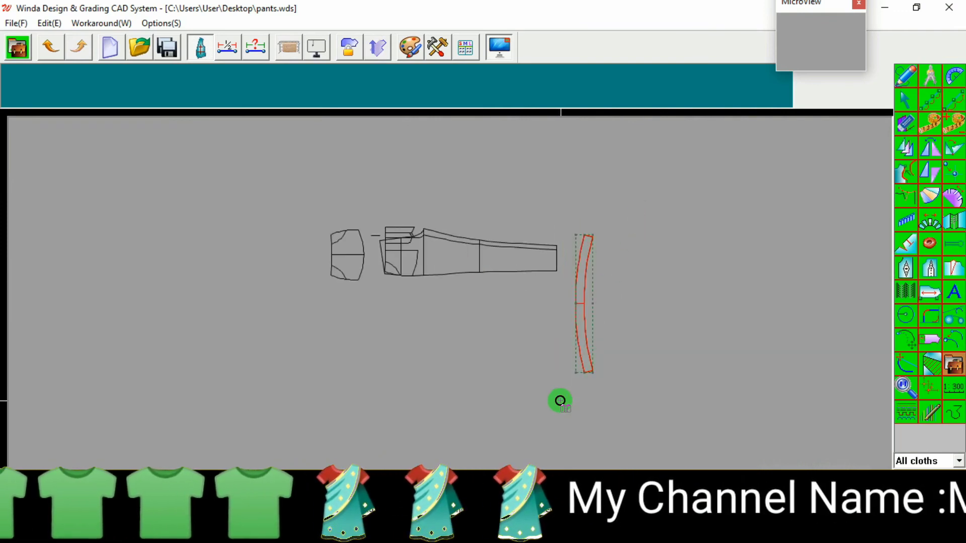
pyautogui.scroll(3, 583, 302)
pyautogui.scroll(2, 583, 302)
pyautogui.scroll(-6, 618, 304)
pyautogui.moveTo(579, 296); pyautogui.dragTo(336, 237)
pyautogui.click(355, 316)
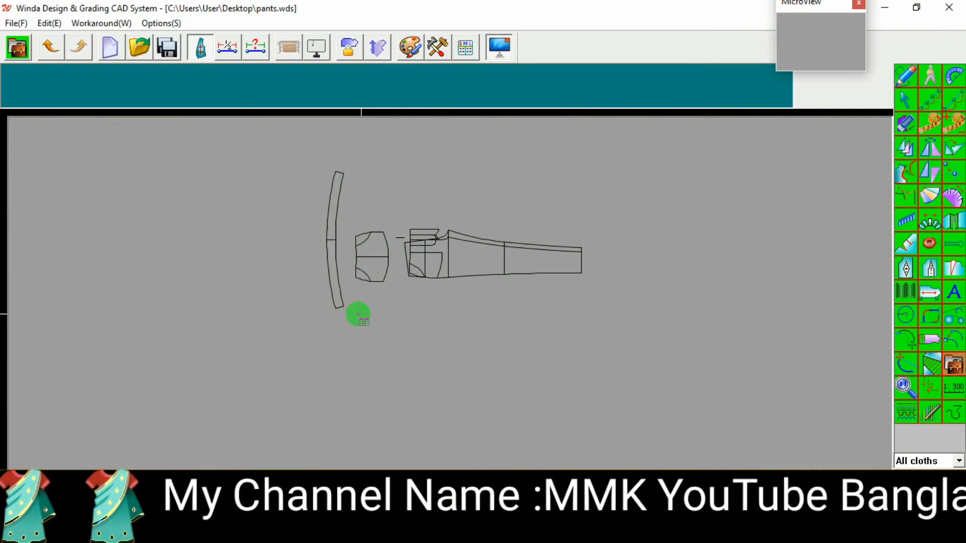
pyautogui.scroll(3, 425, 222)
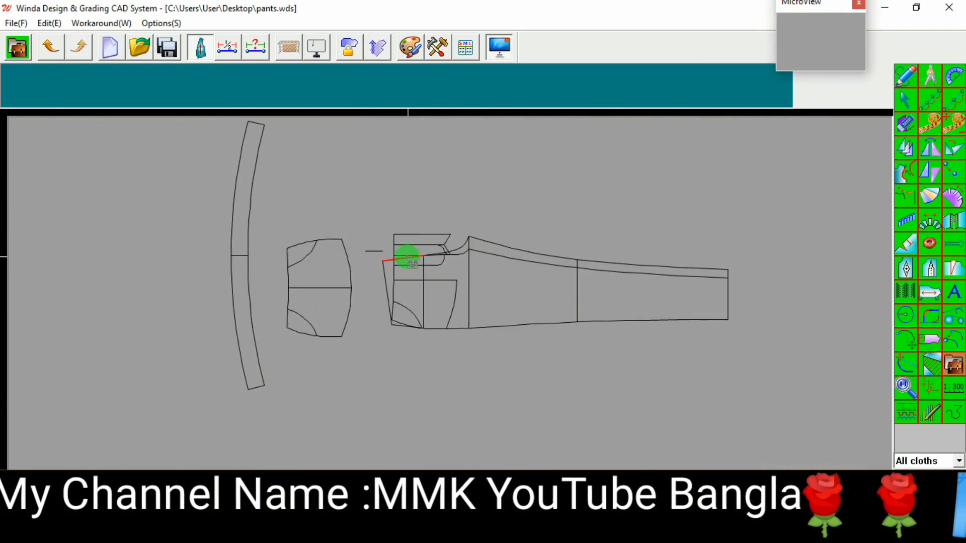
# Step: Switch to the jeans reference image in Photos, then return to the pattern
pyautogui.click(414, 533)
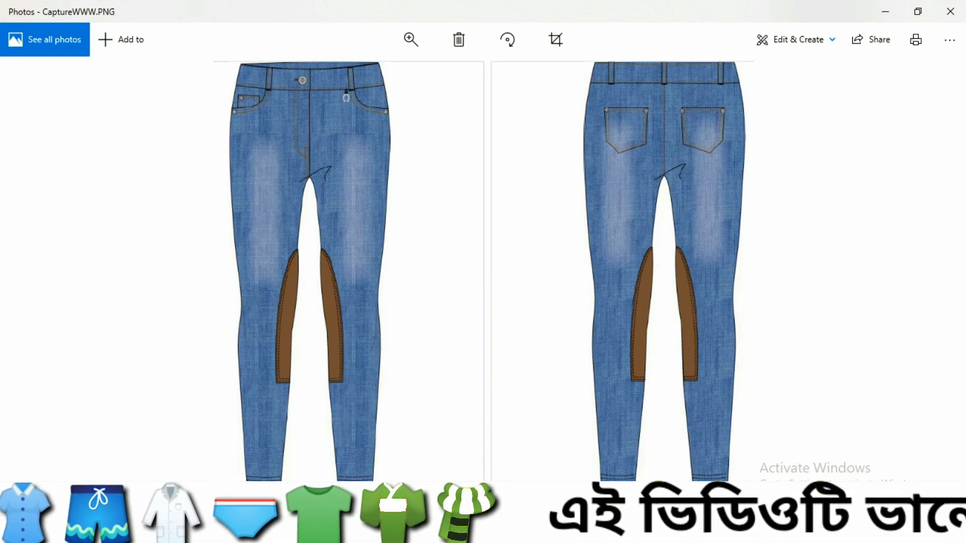
pyautogui.click(395, 532)
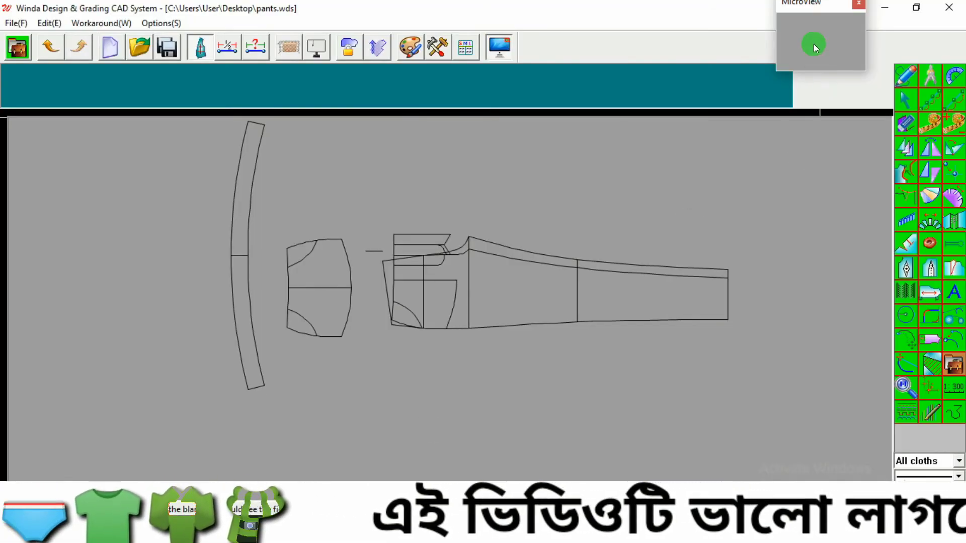
pyautogui.click(814, 43)
pyautogui.click(828, 35)
pyautogui.scroll(-3, 599, 209)
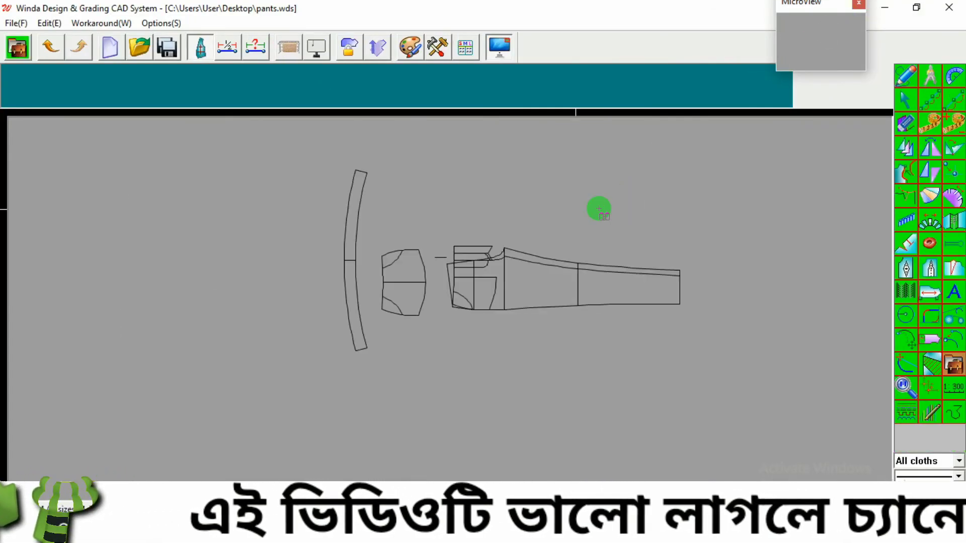
pyautogui.scroll(1, 523, 282)
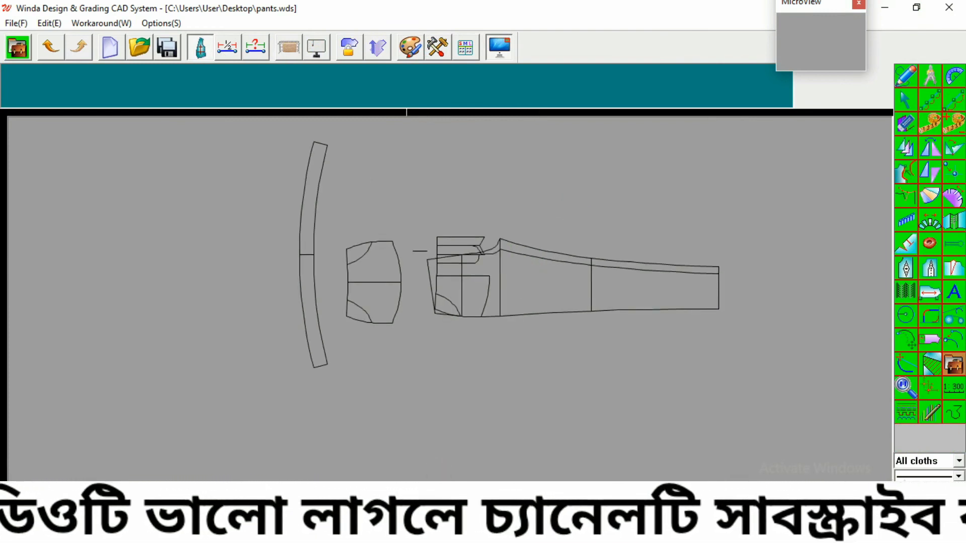
# Step: Review the size chart and measurement diagram images in Photos, then return to the pattern
pyautogui.hotkey('alt', 'Tab')
pyautogui.scroll(-2, 455, 276)
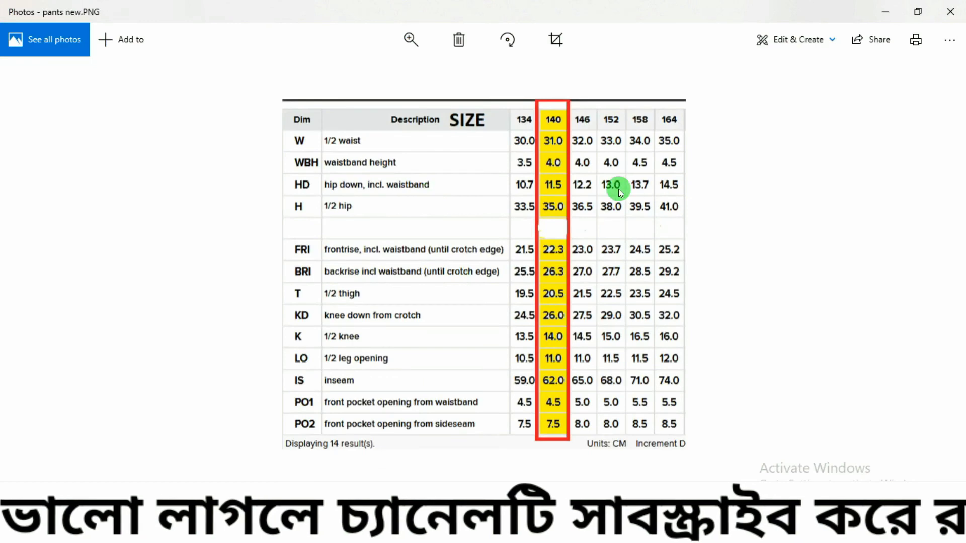
pyautogui.scroll(1, 575, 283)
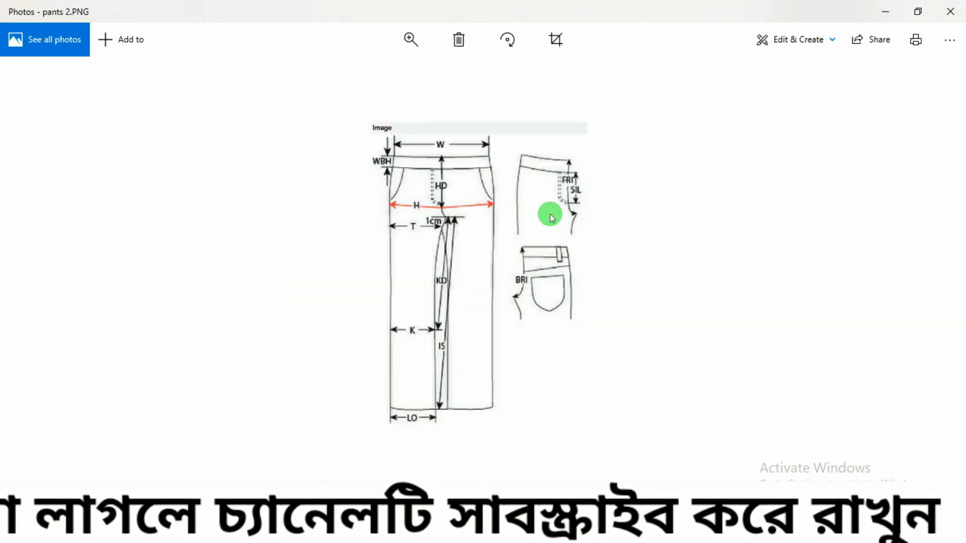
pyautogui.click(393, 530)
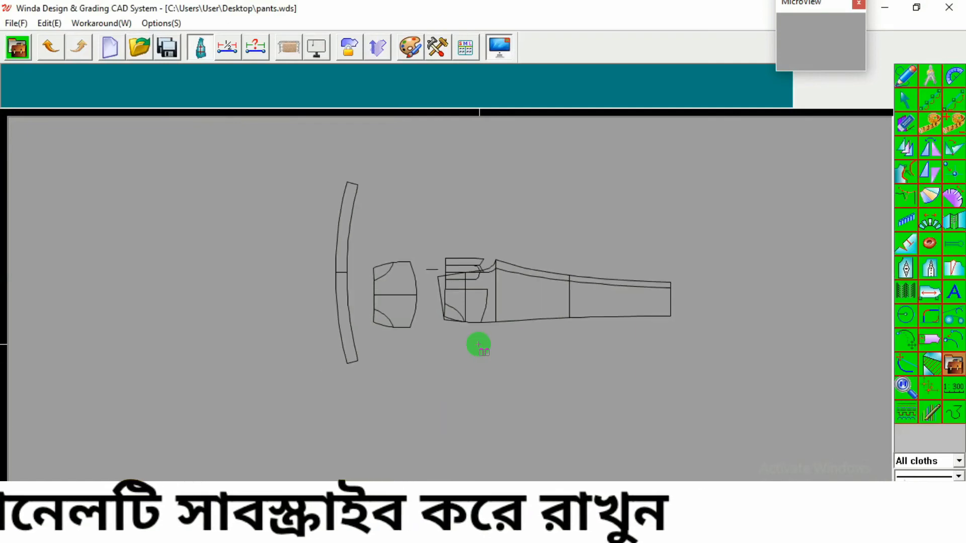
# Step: Save the pants pattern file
pyautogui.scroll(1, 478, 345)
pyautogui.scroll(1, 478, 344)
pyautogui.scroll(-2, 369, 350)
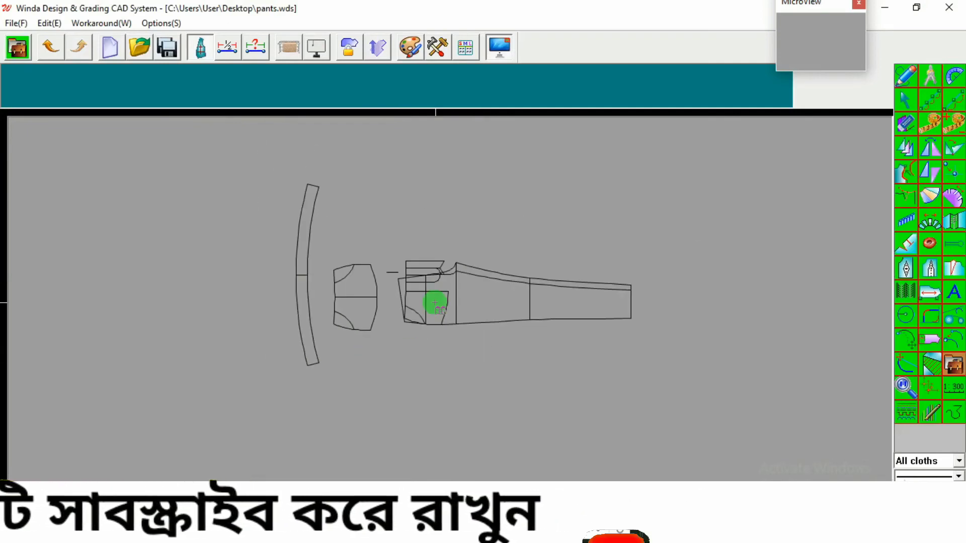
pyautogui.scroll(1, 435, 303)
pyautogui.scroll(1, 397, 240)
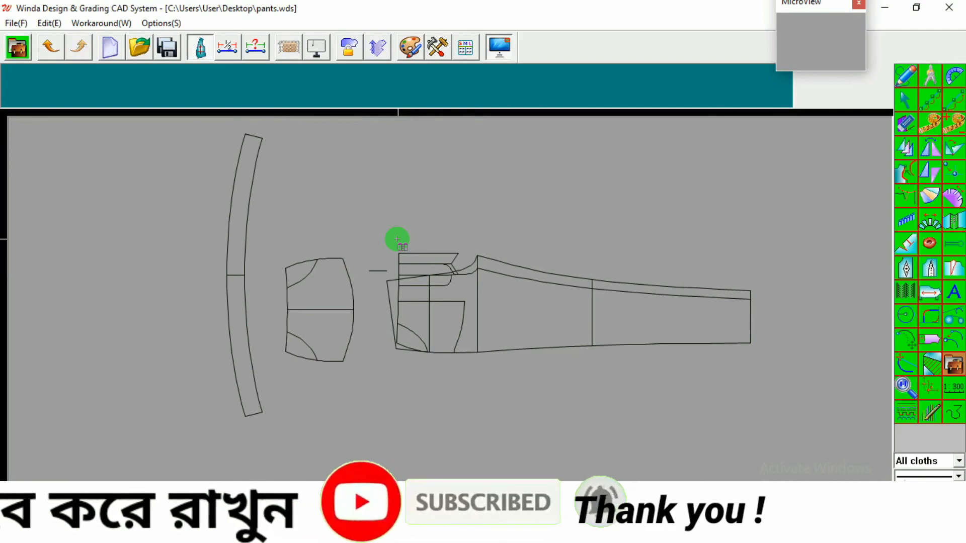
pyautogui.rightClick(412, 198)
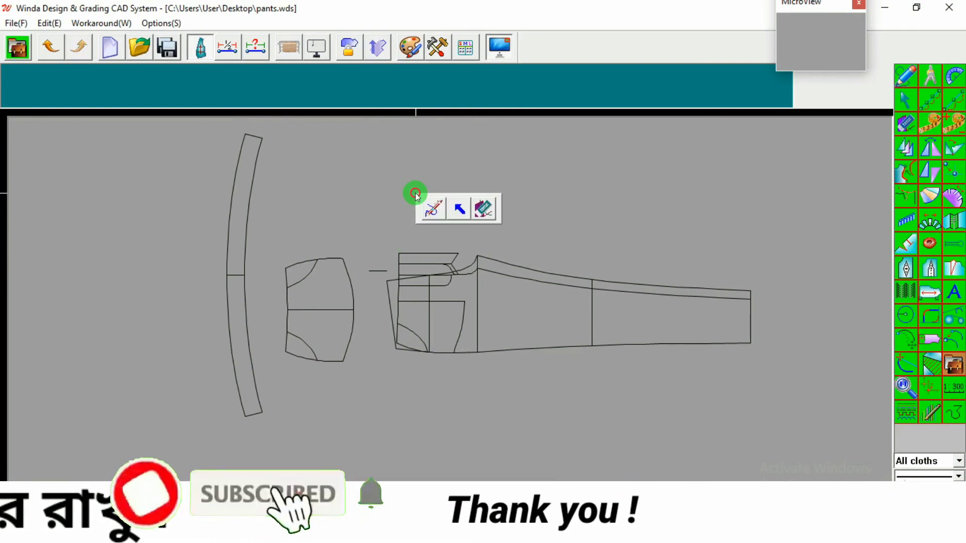
pyautogui.click(436, 206)
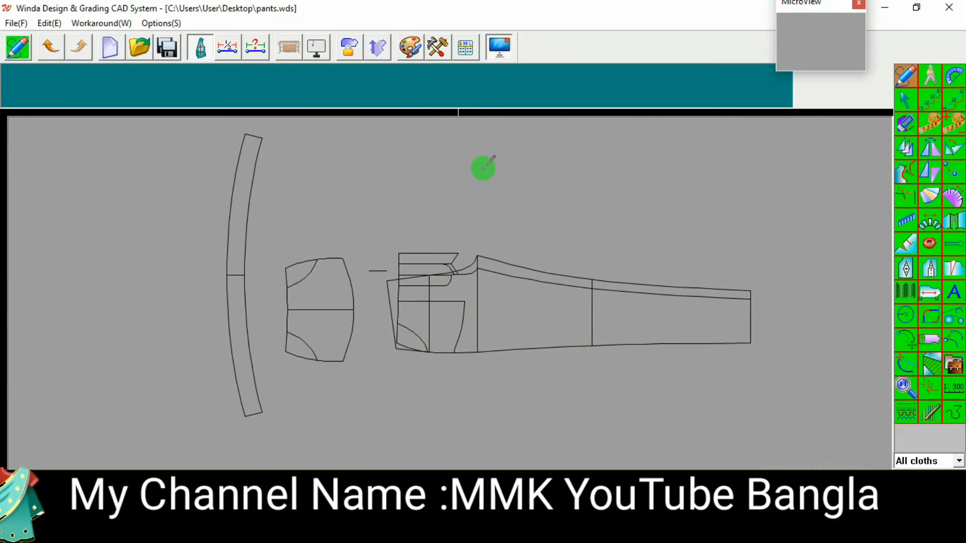
pyautogui.click(166, 48)
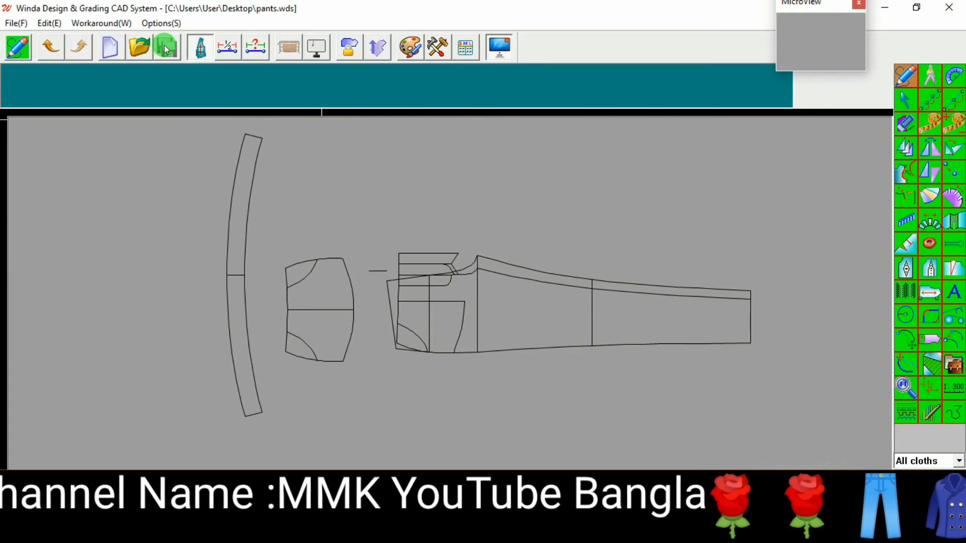